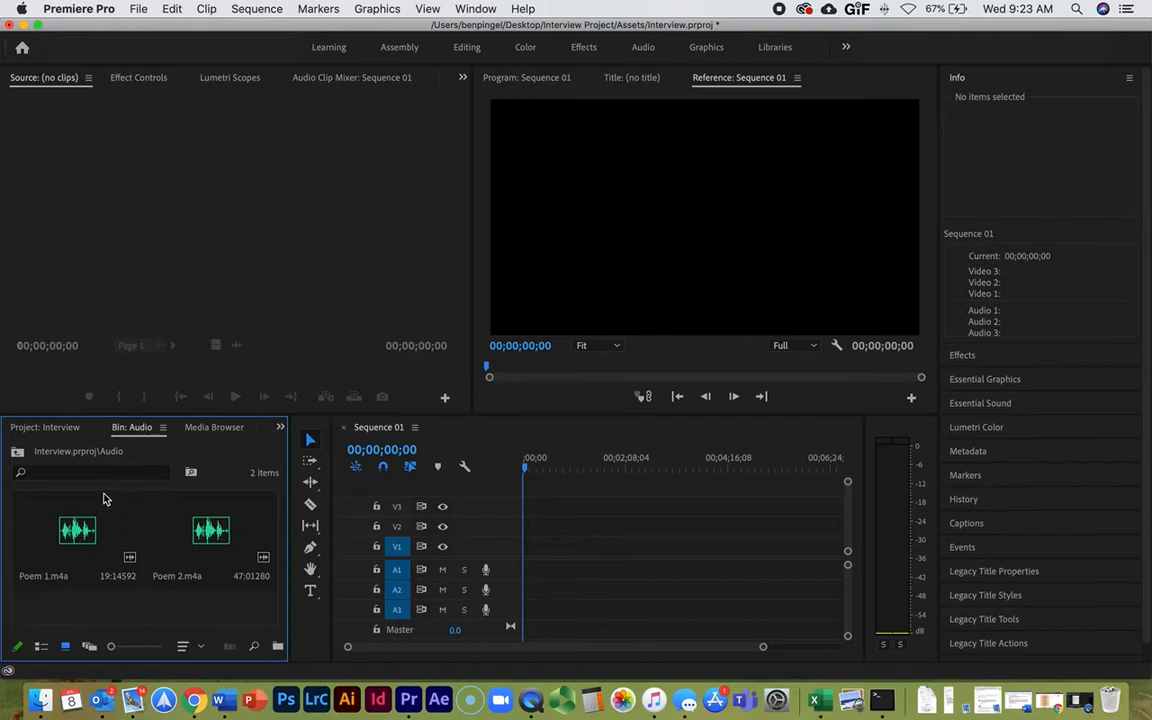
- Look over the bins in the Interview project and open the Audio bin
left_click(76, 434)
scroll(163, 576, "down", 2)
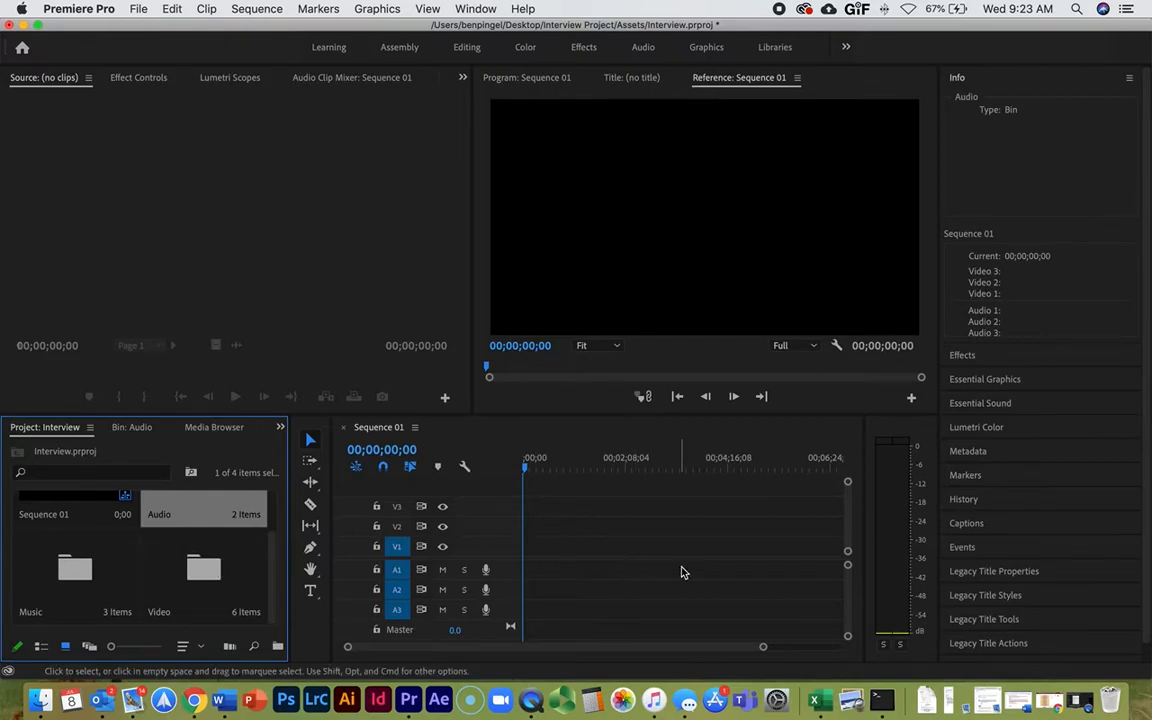
left_click_drag(764, 650, 800, 641)
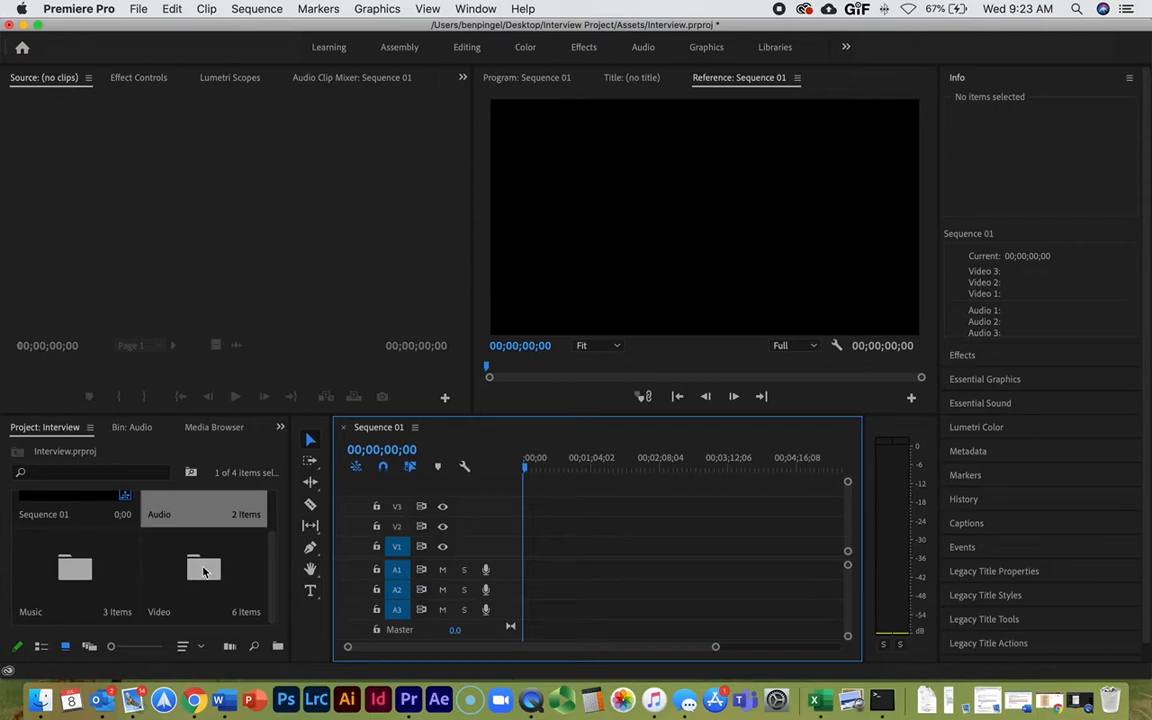
double_click(230, 516)
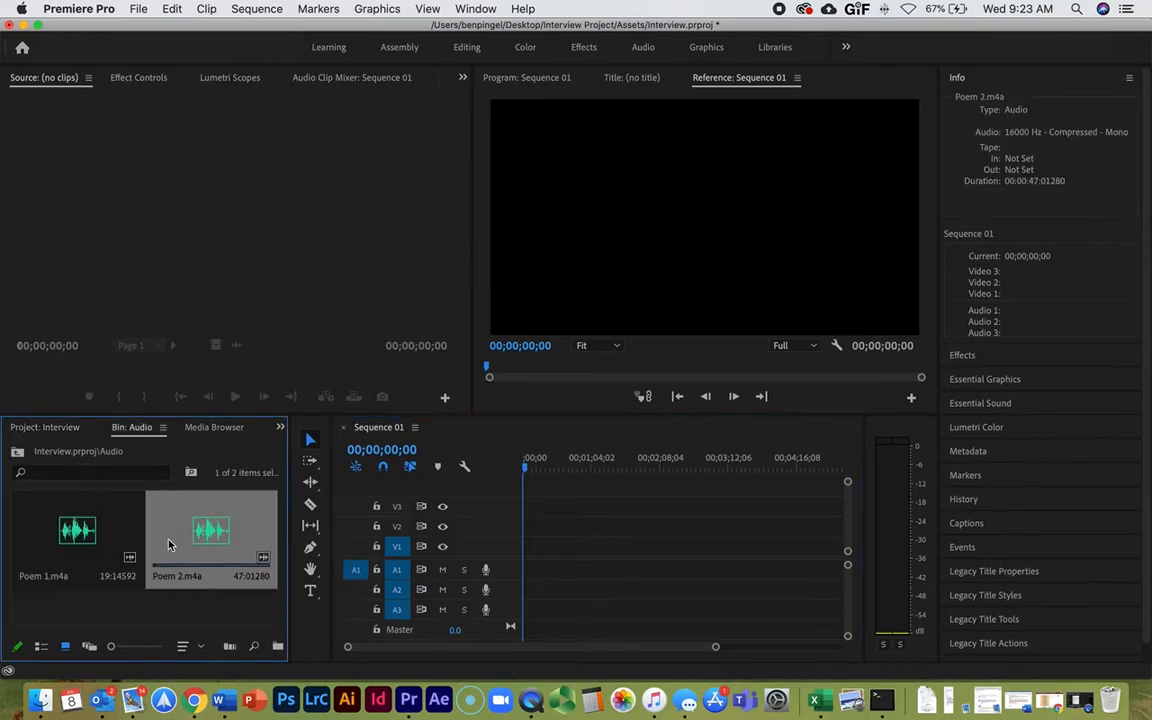
- Place Poem 1.m4a at the start of audio track A1 and play its opening seconds
left_click(72, 536)
left_click(209, 530)
left_click_drag(99, 534, 563, 550)
left_click_drag(73, 539, 662, 549)
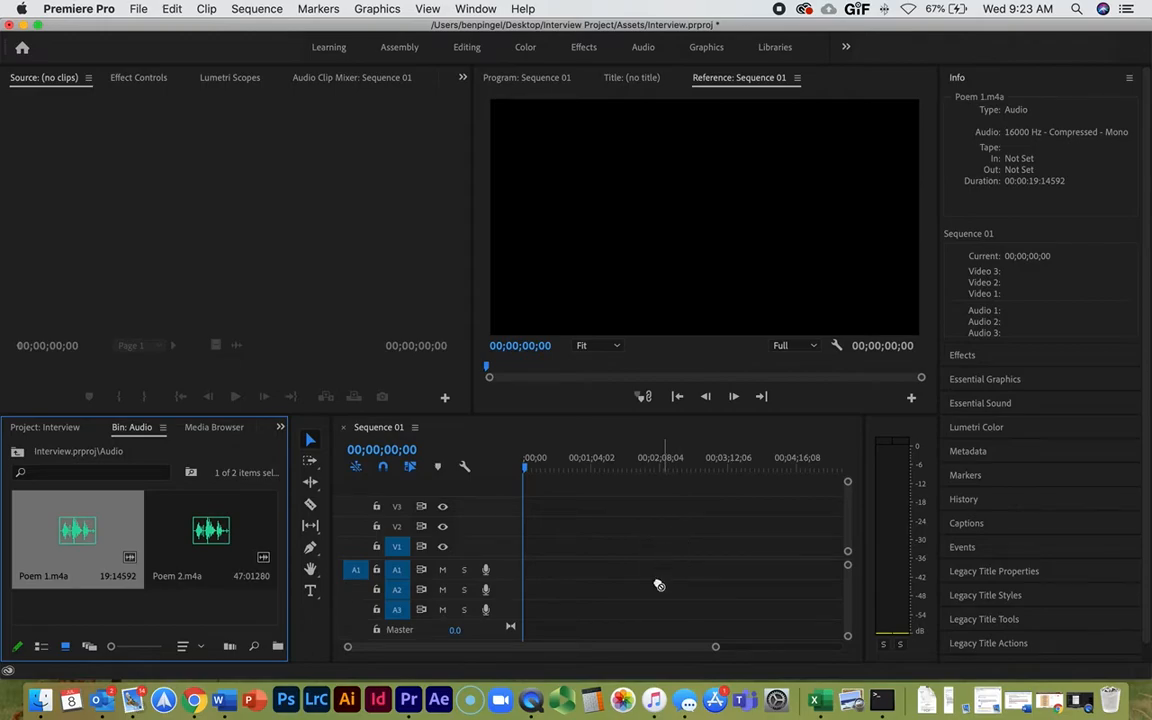
left_click_drag(145, 545, 527, 571)
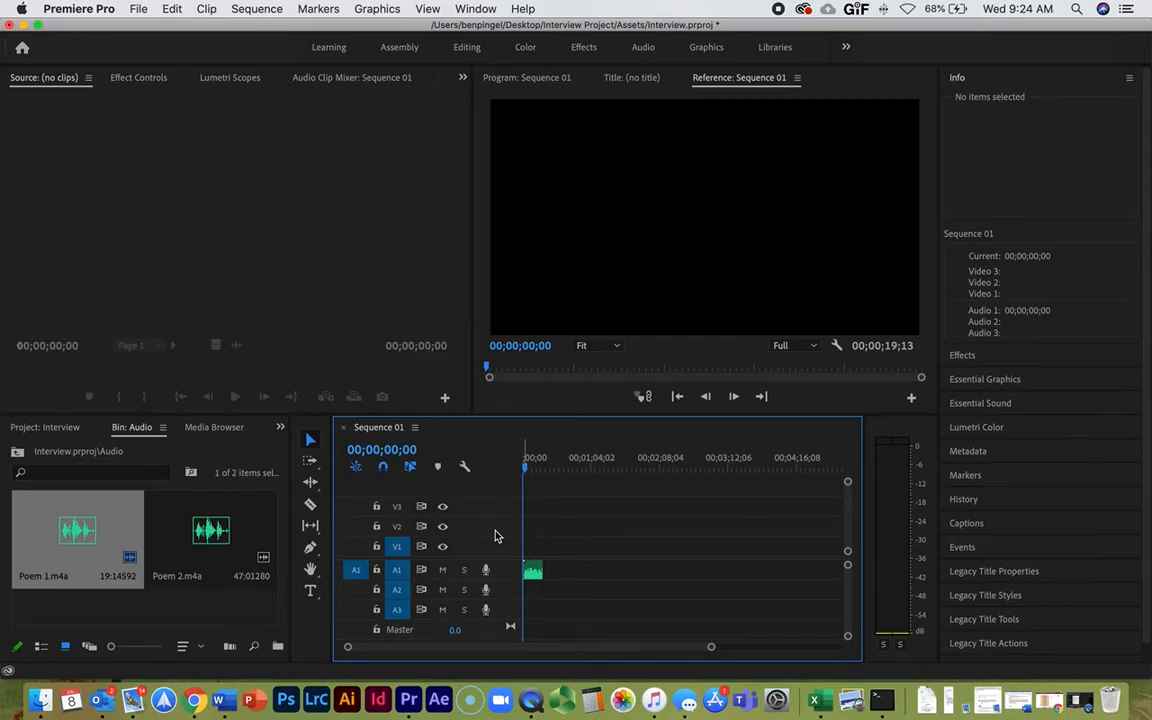
key("space")
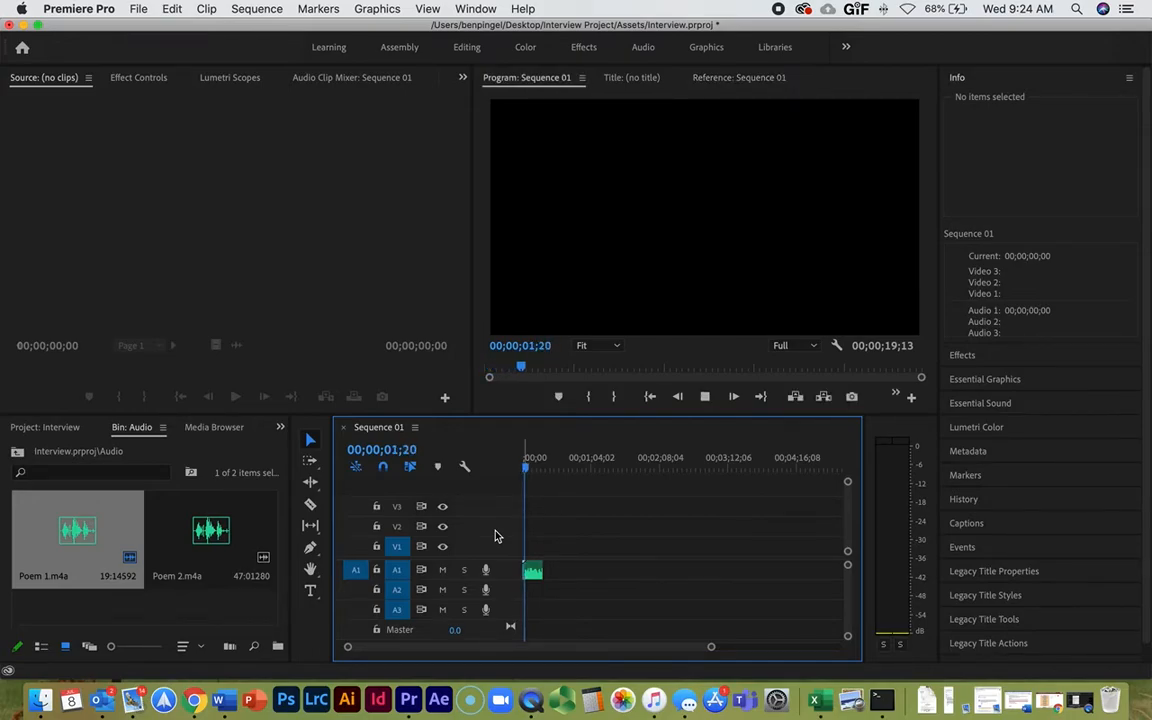
key("space")
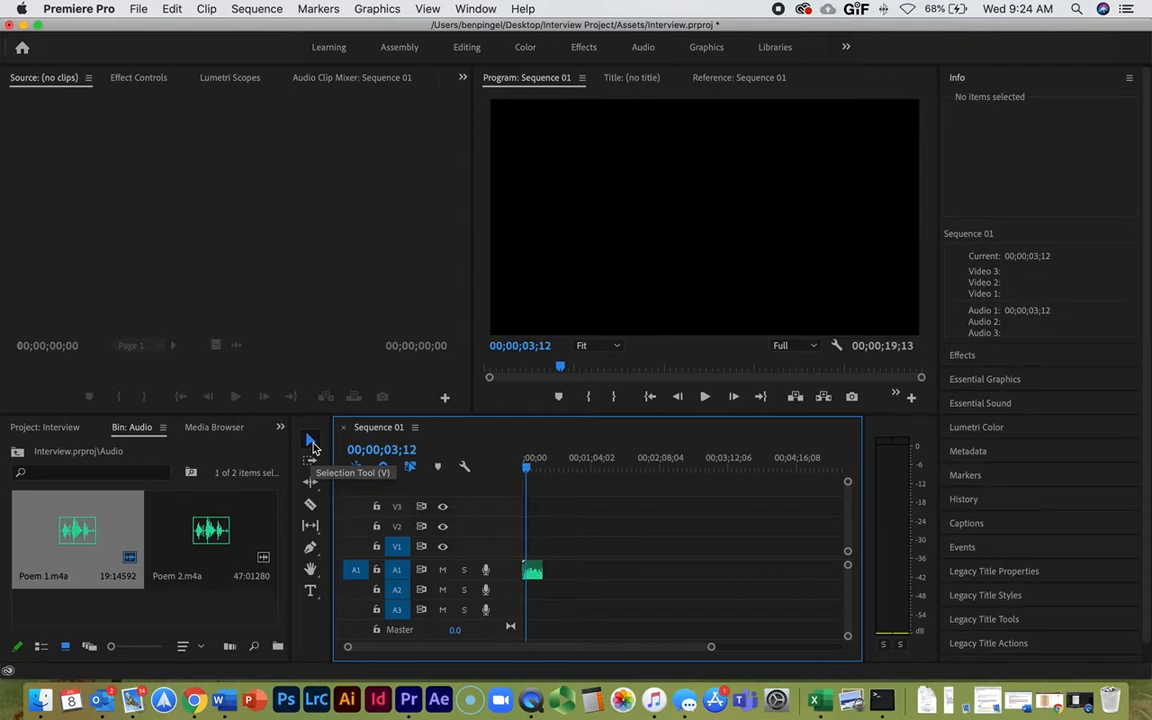
- Try splitting the Poem 1 clip with the Razor tool and moving its second part further along the track
key("c")
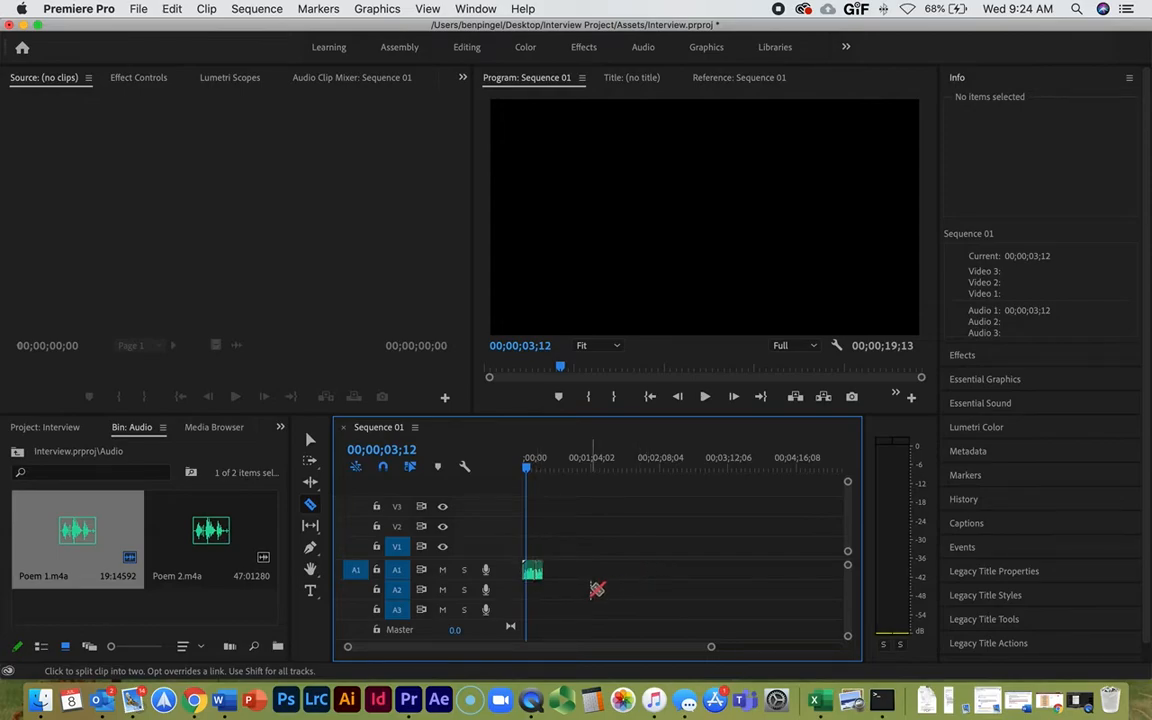
key("v")
left_click_drag(540, 570, 564, 572)
key("super+z")
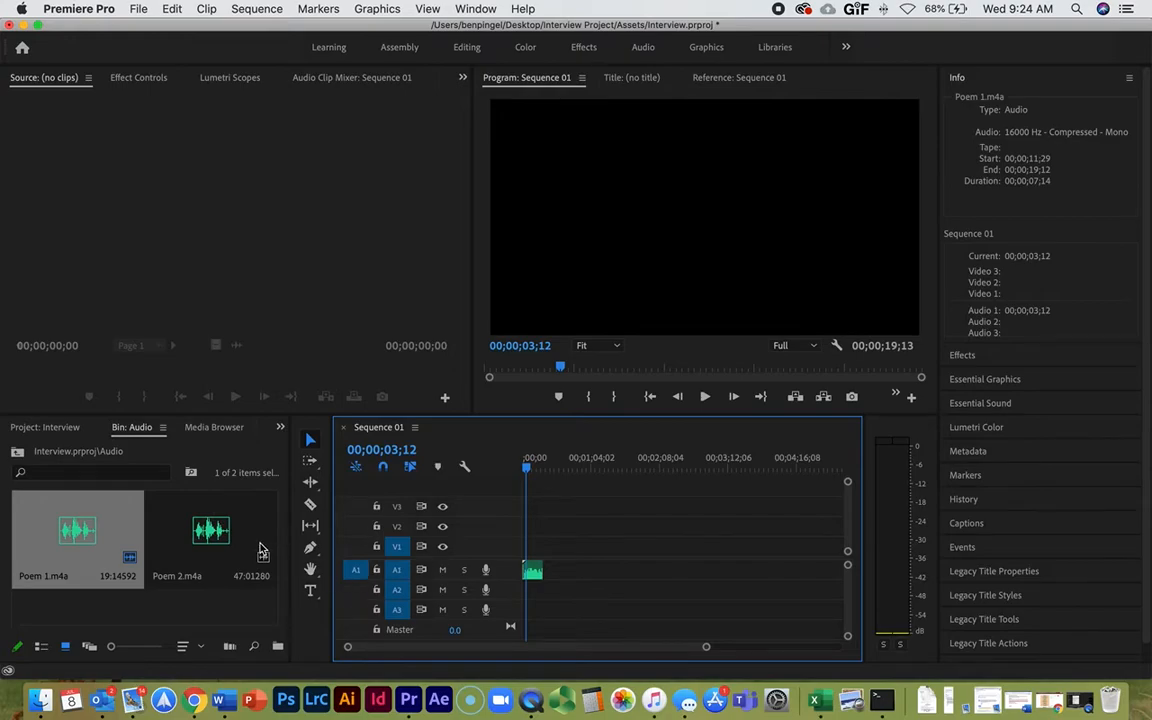
- Place Poem 2.m4a on track A1 starting at about 00;00;33, leaving a gap after Poem 1, and play a later passage
left_click_drag(177, 532, 557, 576)
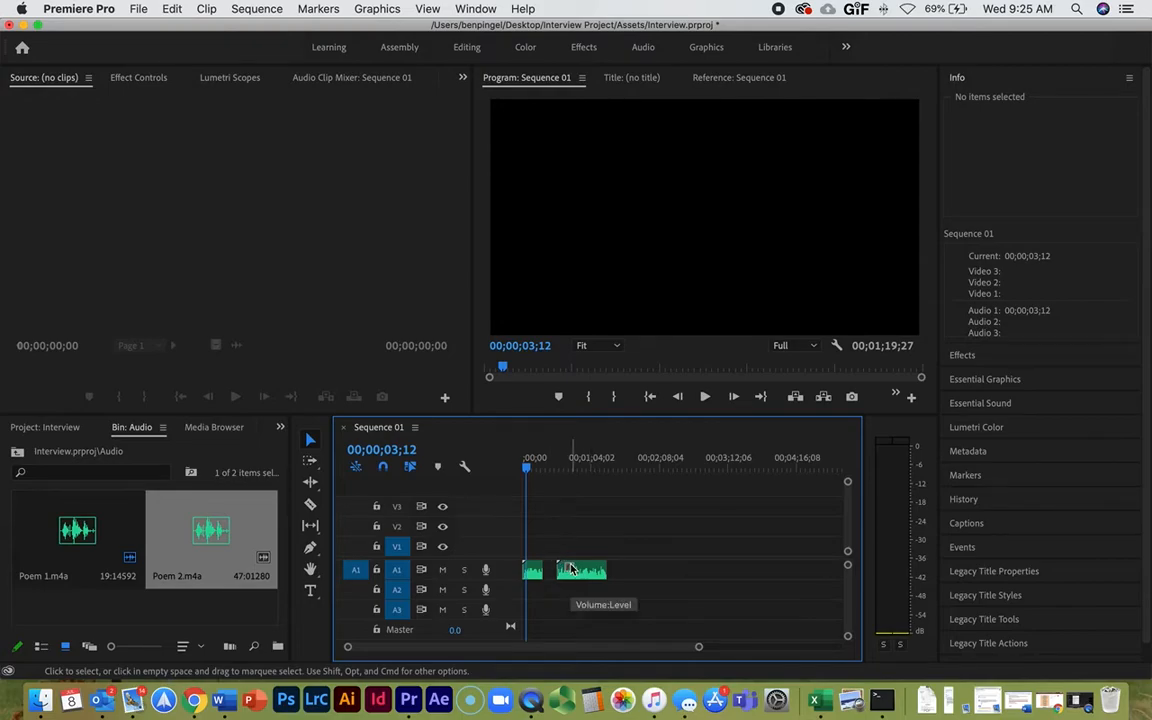
left_click_drag(569, 473, 595, 477)
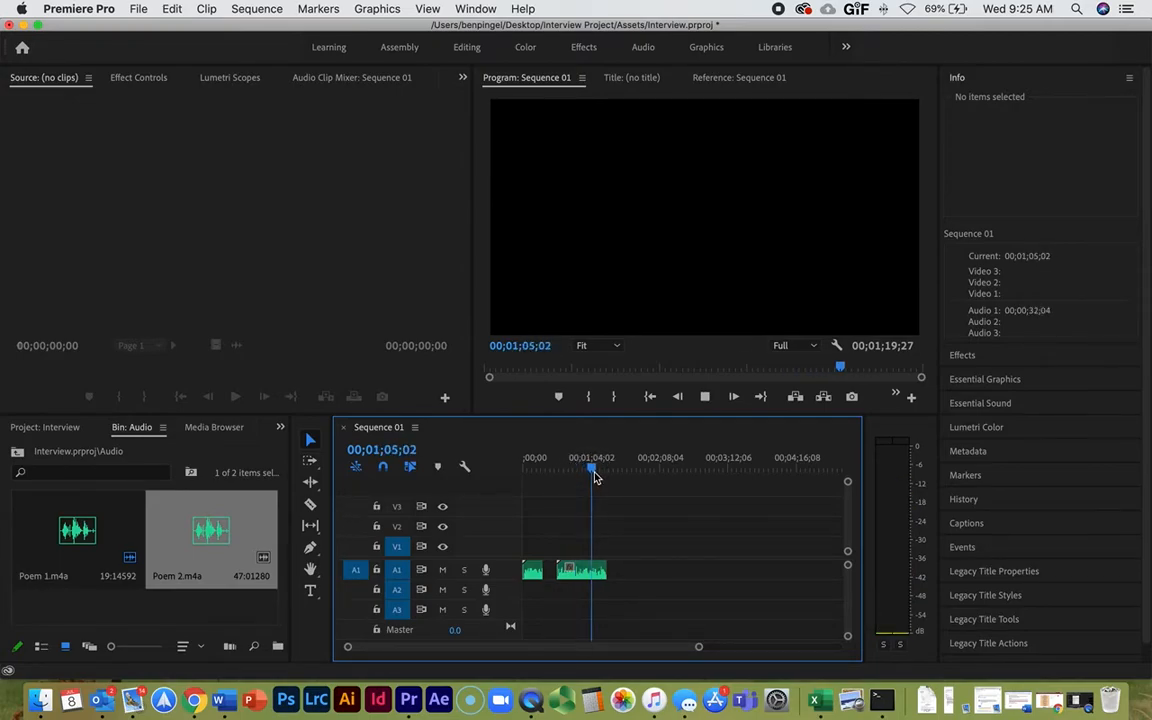
key("space")
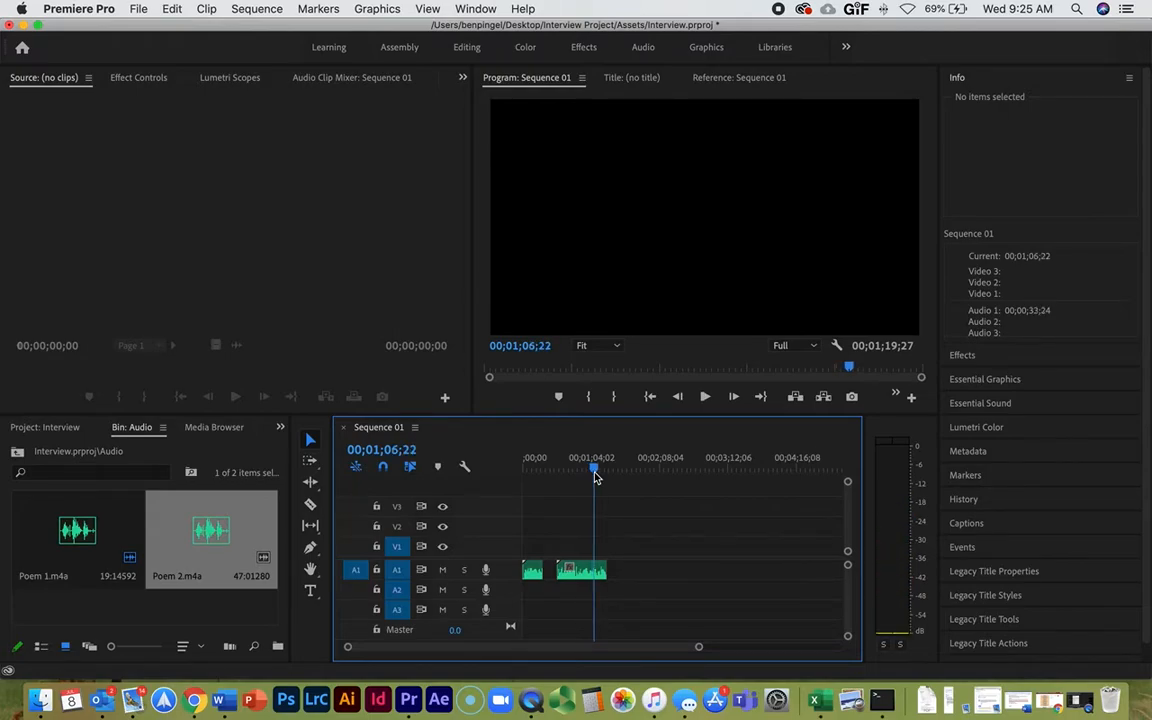
- Locate the unwanted phrase in Poem 2 by playback and split the clip around it at 00;01;08;02 and about 00;01;10;21
left_click_drag(698, 646, 594, 658)
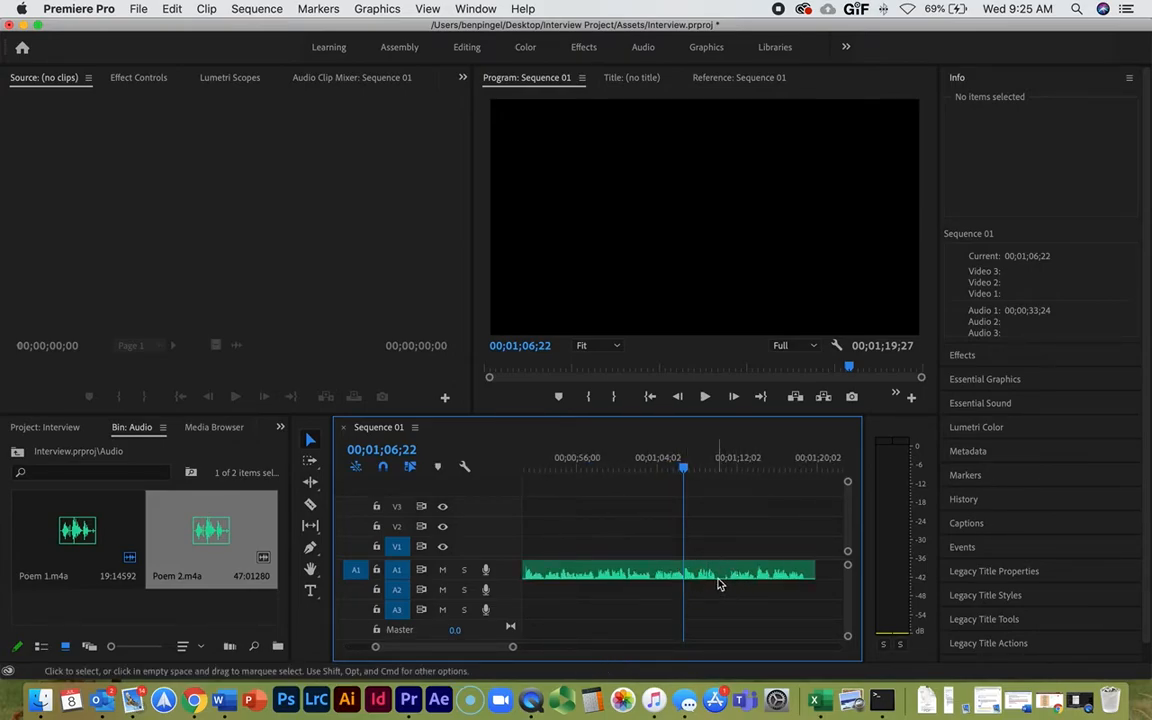
left_click_drag(686, 468, 691, 470)
key("space")
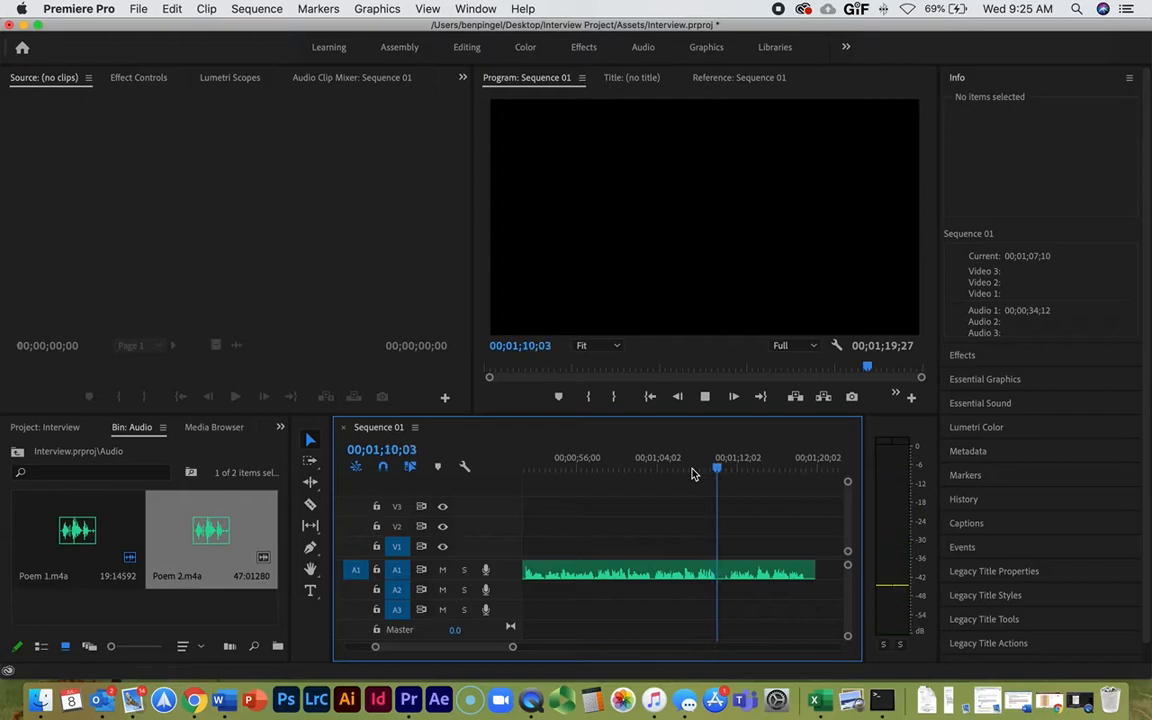
key("space")
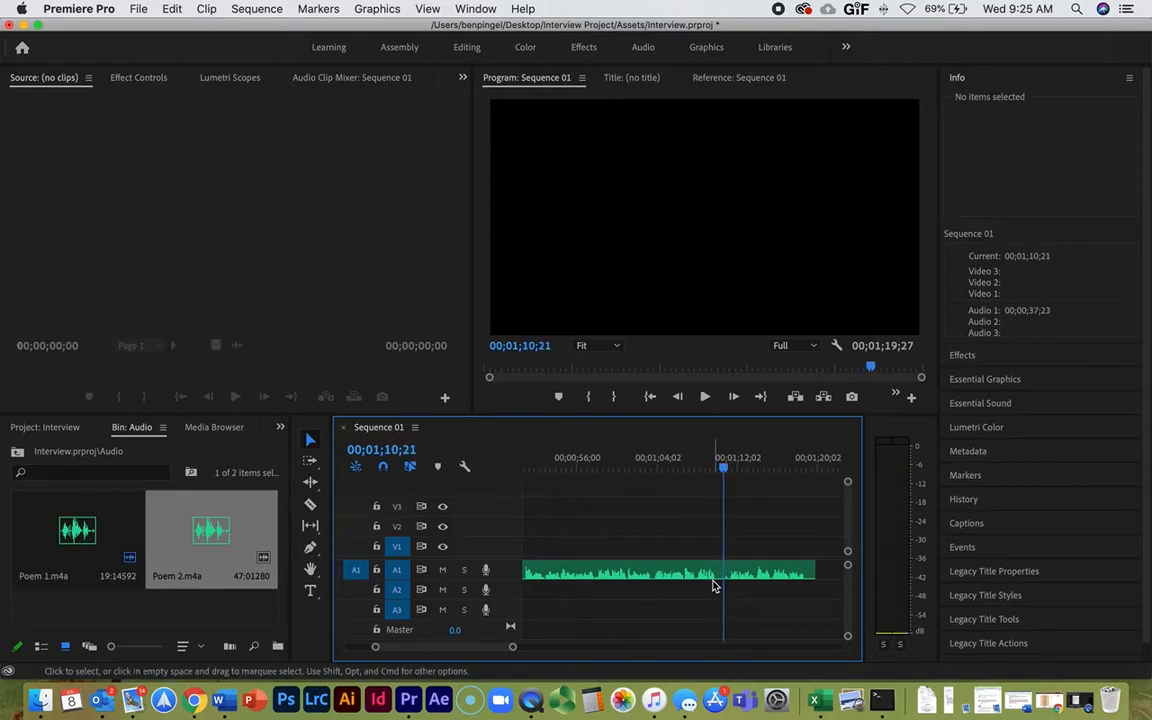
key("c")
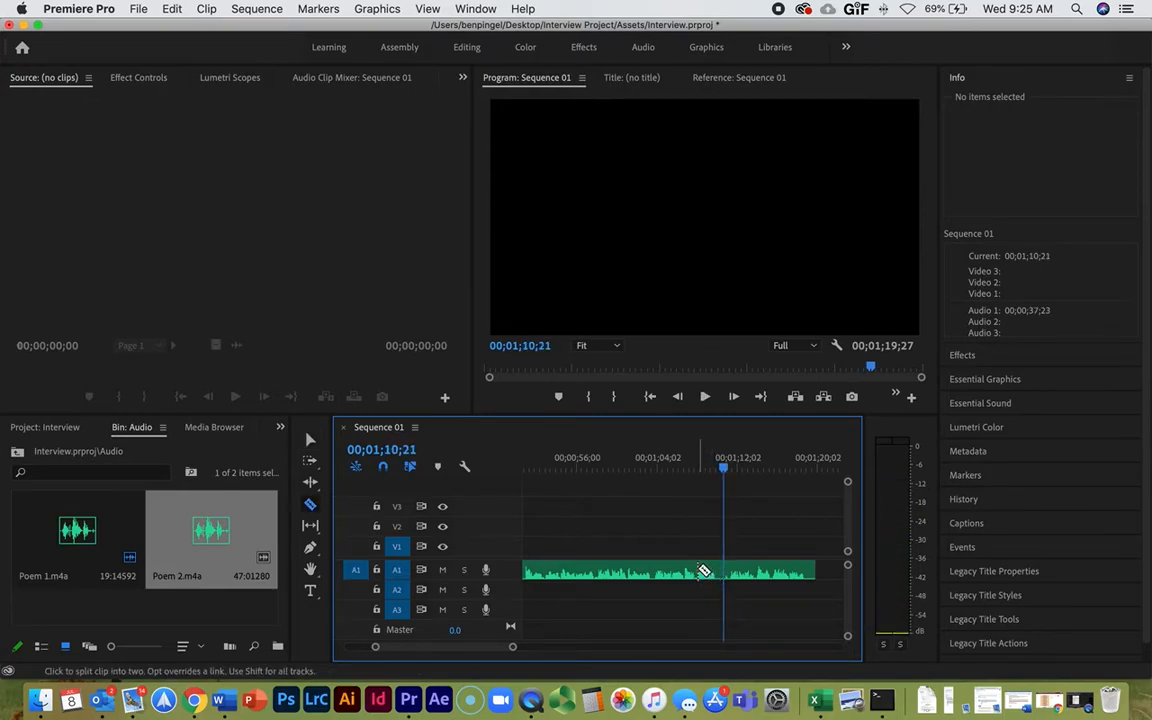
left_click(698, 570)
left_click(735, 569)
key("v")
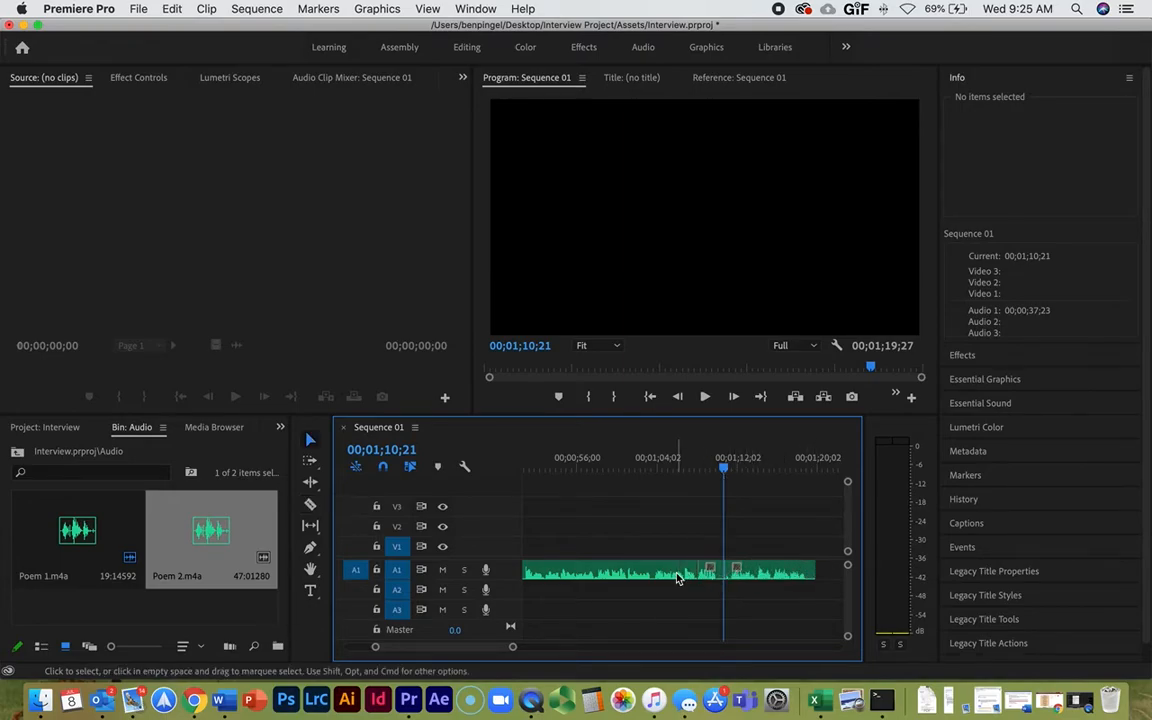
- Delete the short middle piece of Poem 2 and move the last piece back to close the gap
left_click(711, 577)
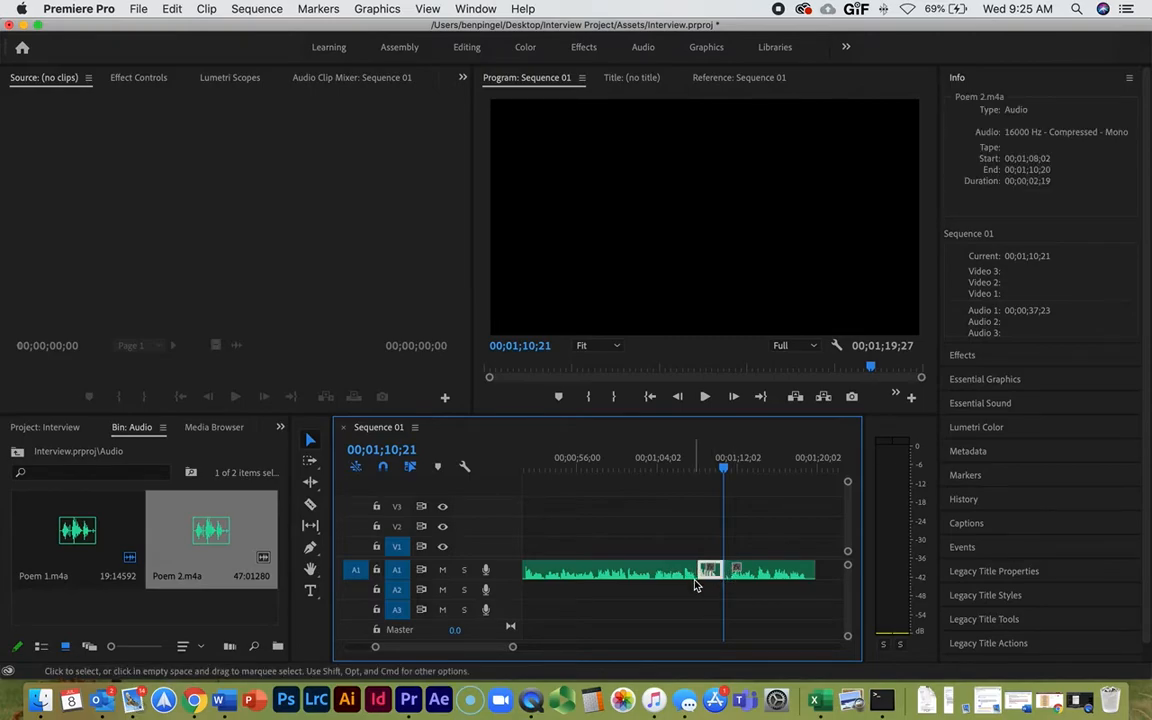
key("Delete")
left_click_drag(762, 575, 735, 575)
- Play across the join between the two remaining Poem 2 pieces to check the edit
left_click(665, 468)
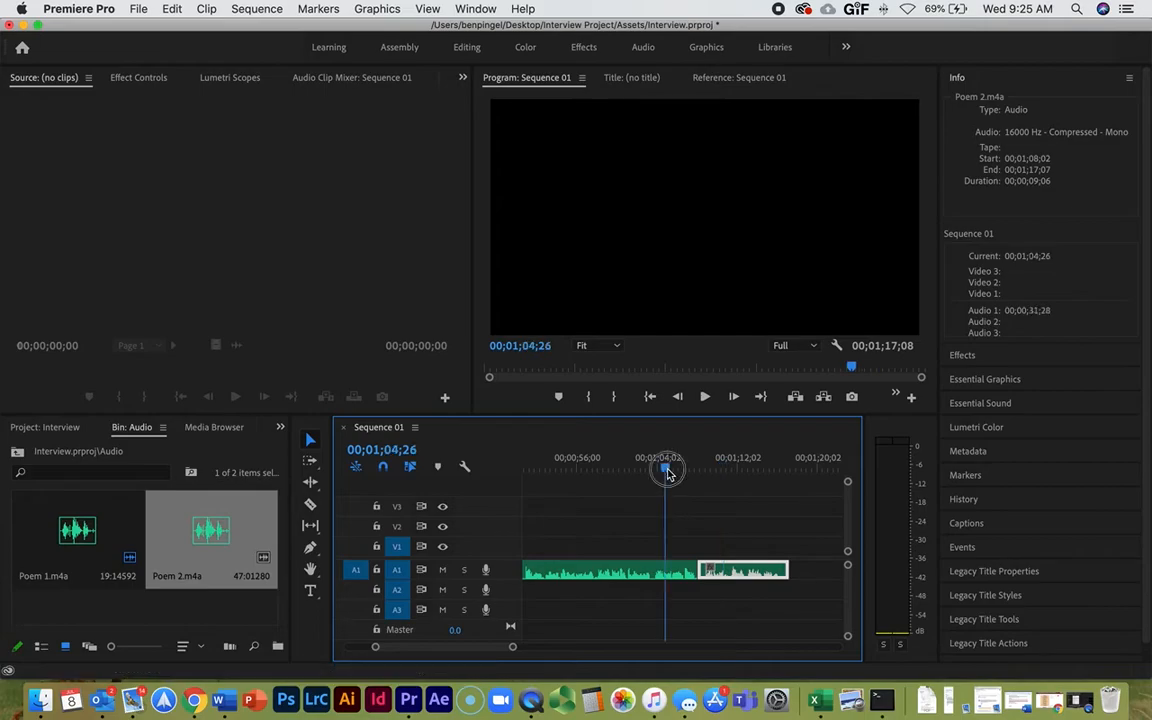
key("space")
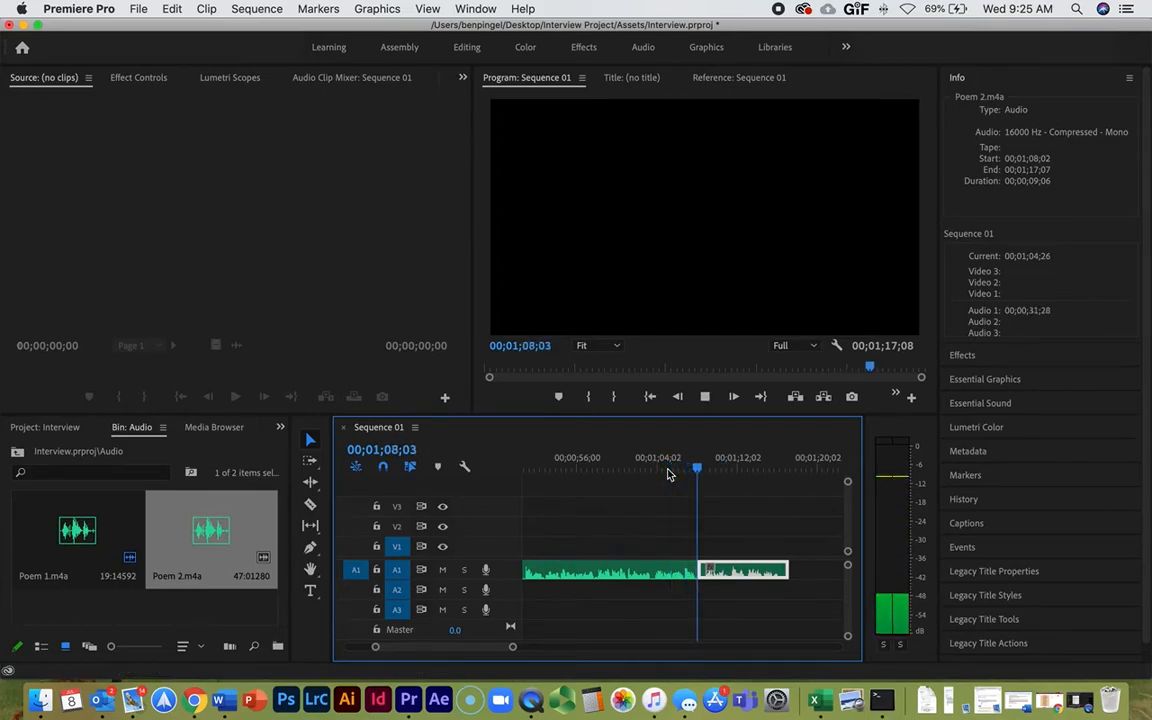
key("space")
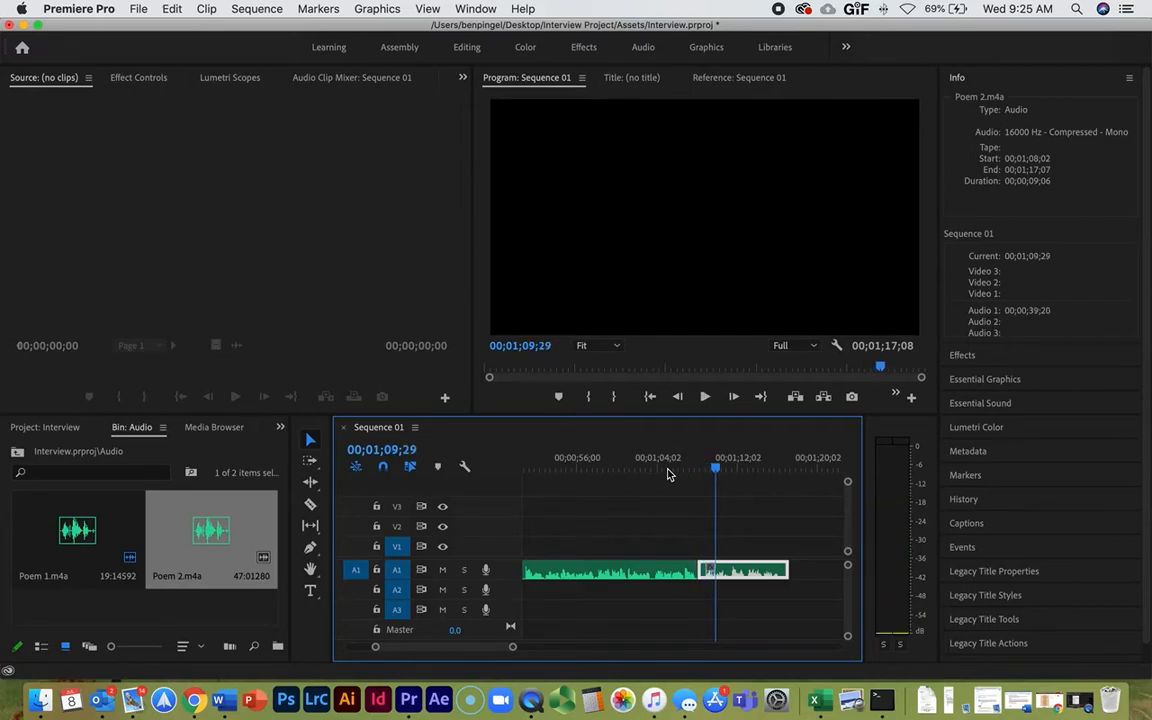
- Replay the join closely and trim the end of the first Poem 2 piece back to 00;01;06;22
left_click_drag(512, 646, 473, 650)
scroll(586, 589, "left", 3)
scroll(586, 589, "right", 3)
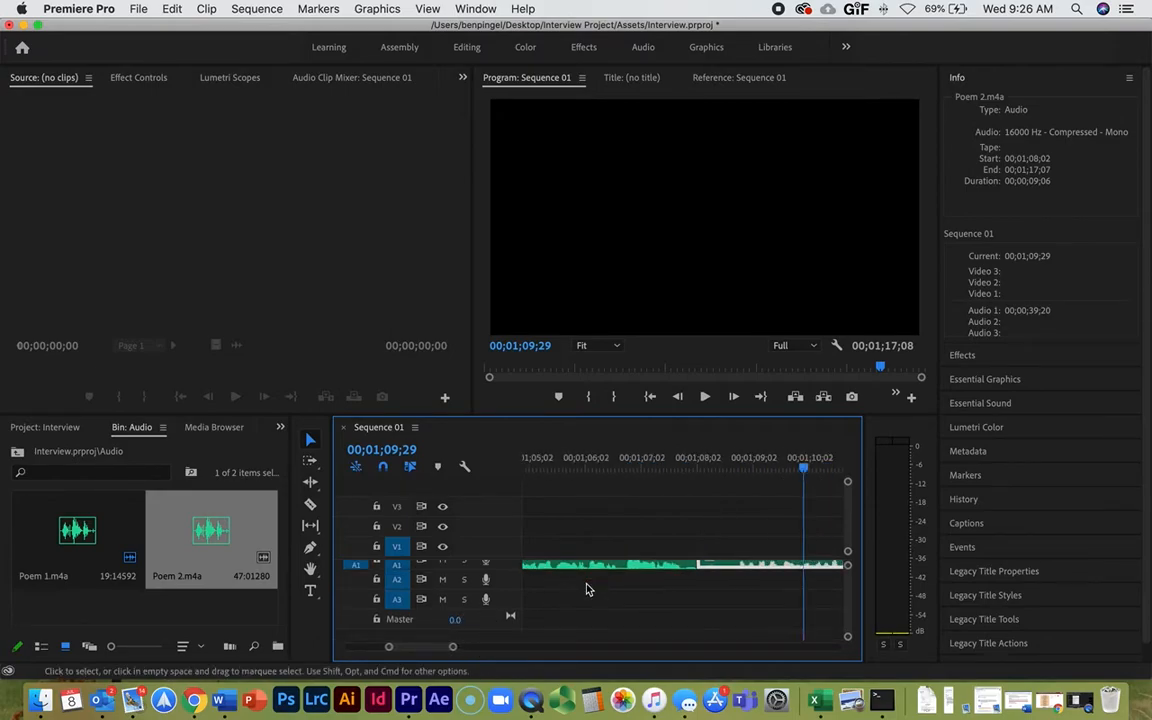
left_click(562, 468)
key("space")
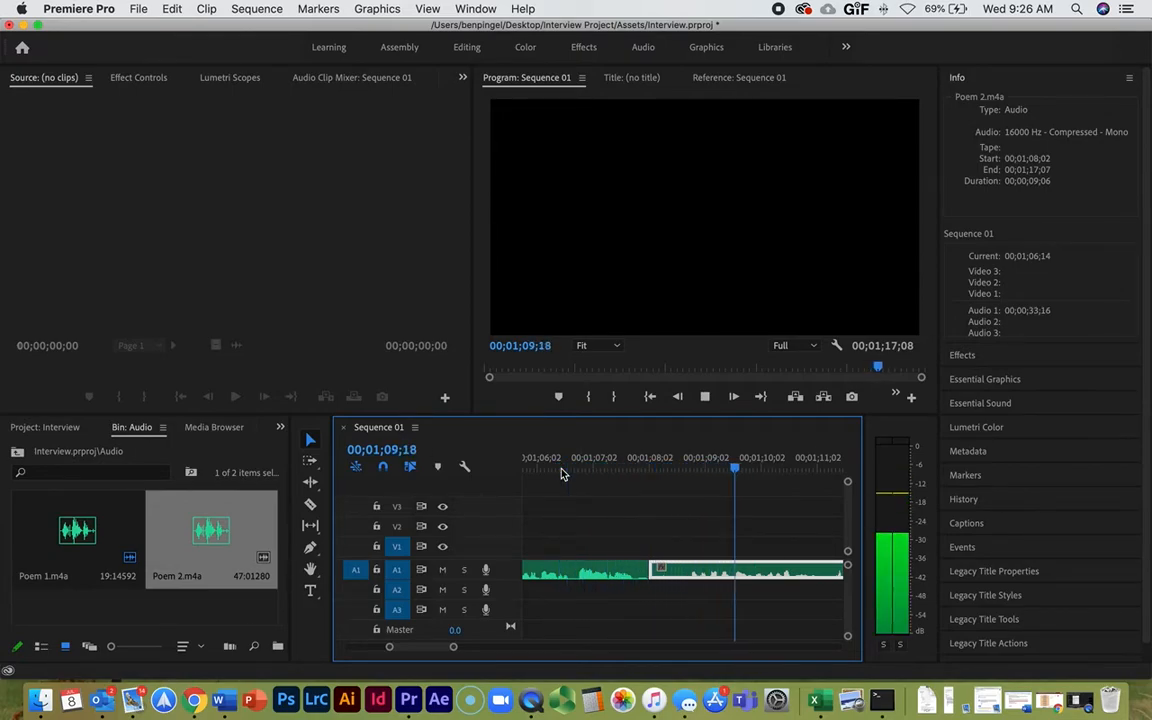
key("space")
left_click(612, 570)
left_click_drag(643, 570, 575, 578)
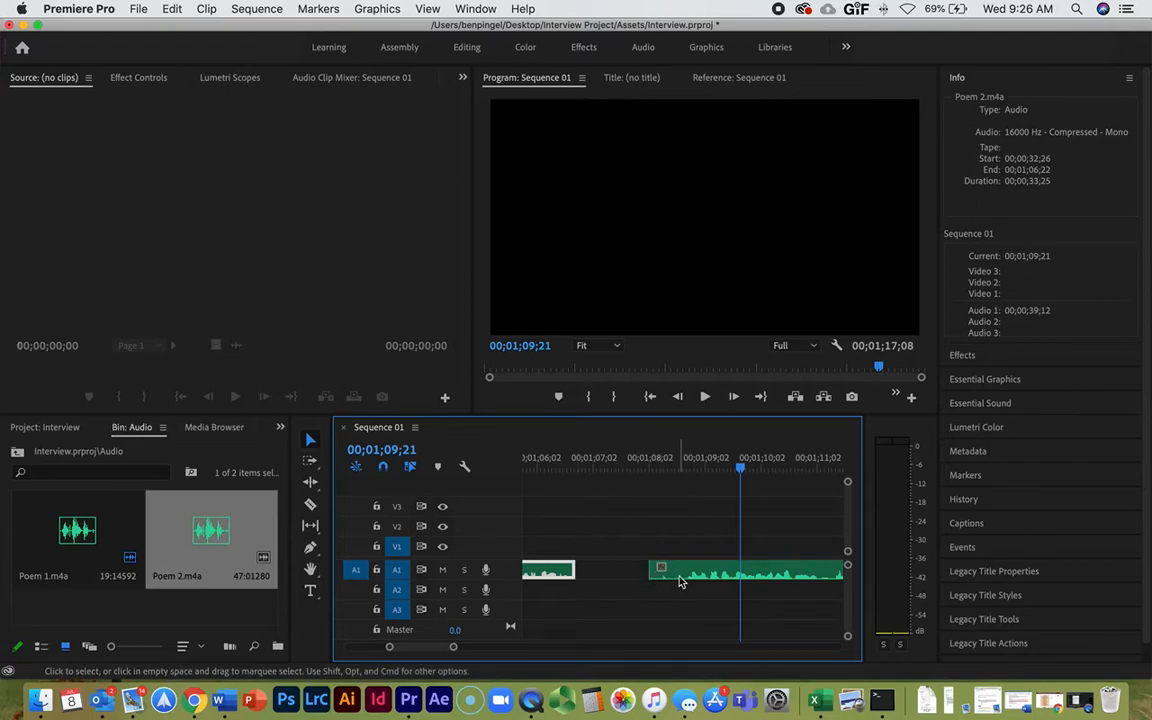
- Trim the silence from the start of the second Poem 2 piece and butt it against the first piece
left_click(649, 466)
key("space")
key("space")
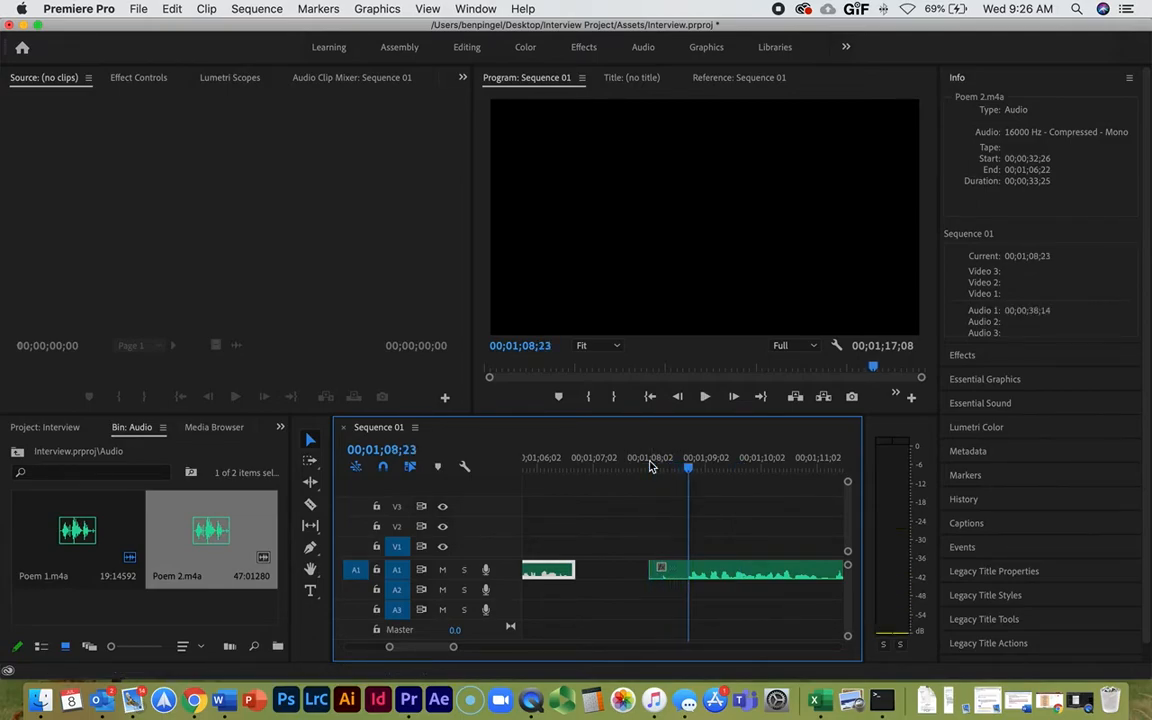
left_click(655, 568)
left_click_drag(655, 568, 625, 575)
- Play the tightened transition between the two Poem 2 pieces from 00;01;06;00
scroll(548, 545, "left", 3)
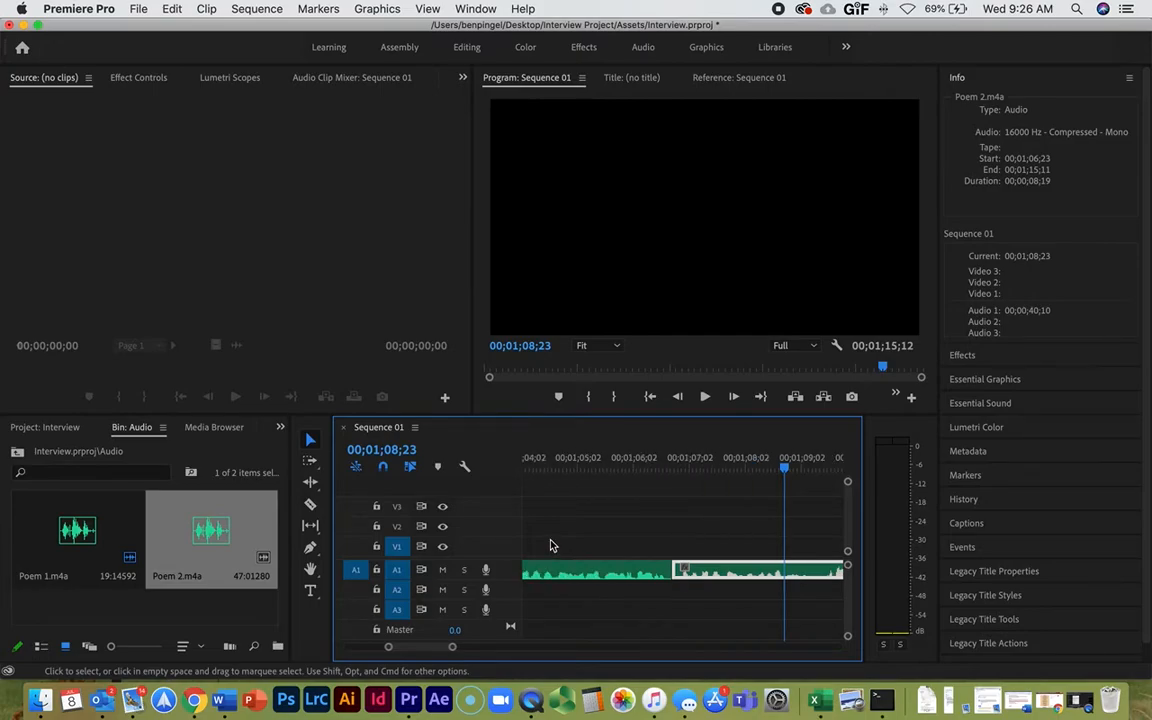
left_click(630, 470)
key("space")
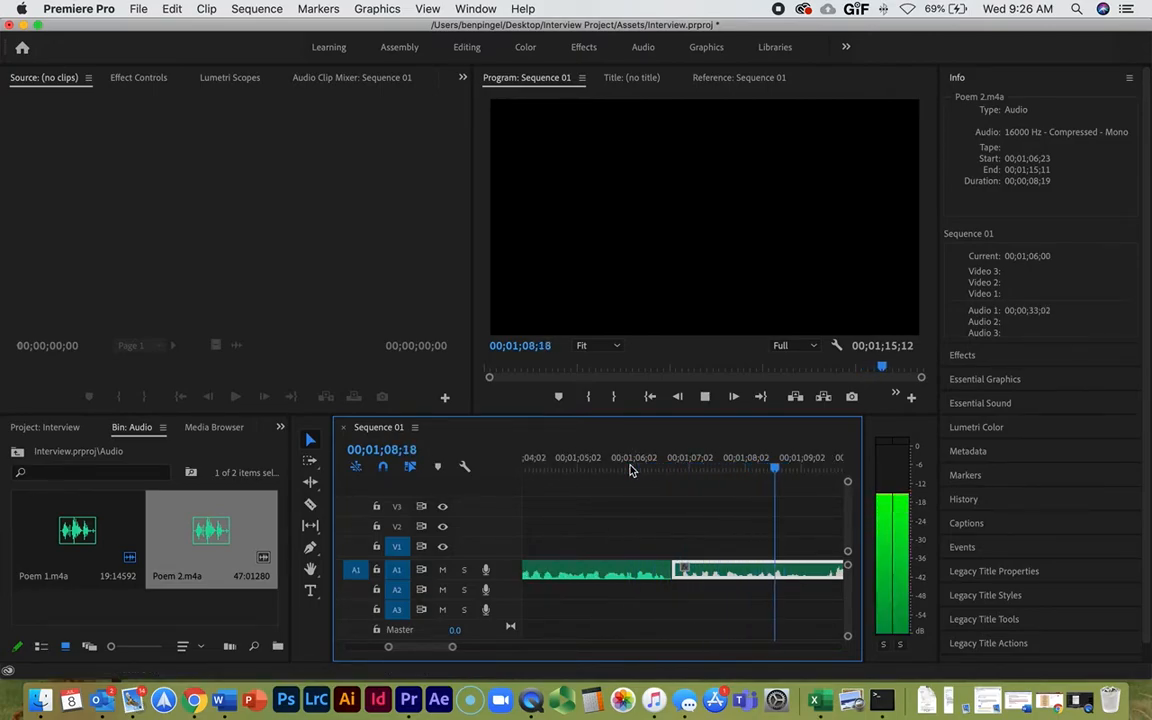
key("space")
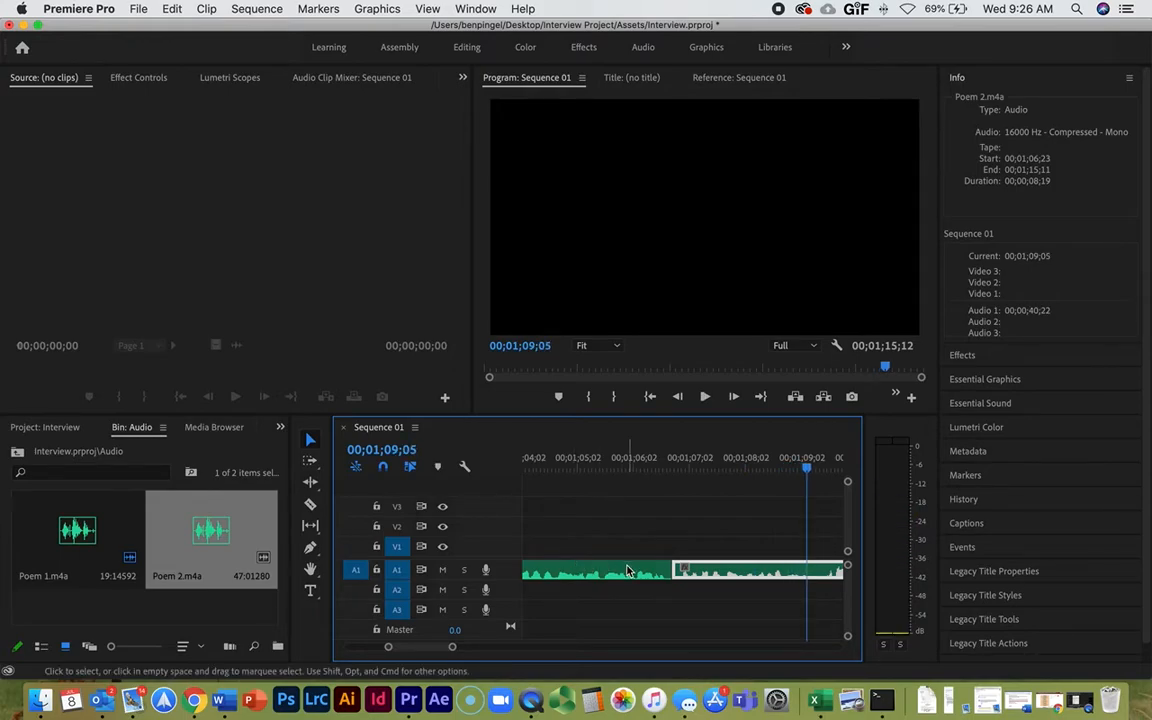
- Move both Poem 2 pieces back so they follow Poem 1 on track A1 without gaps
left_click_drag(452, 646, 508, 649)
left_click_drag(541, 647, 575, 648)
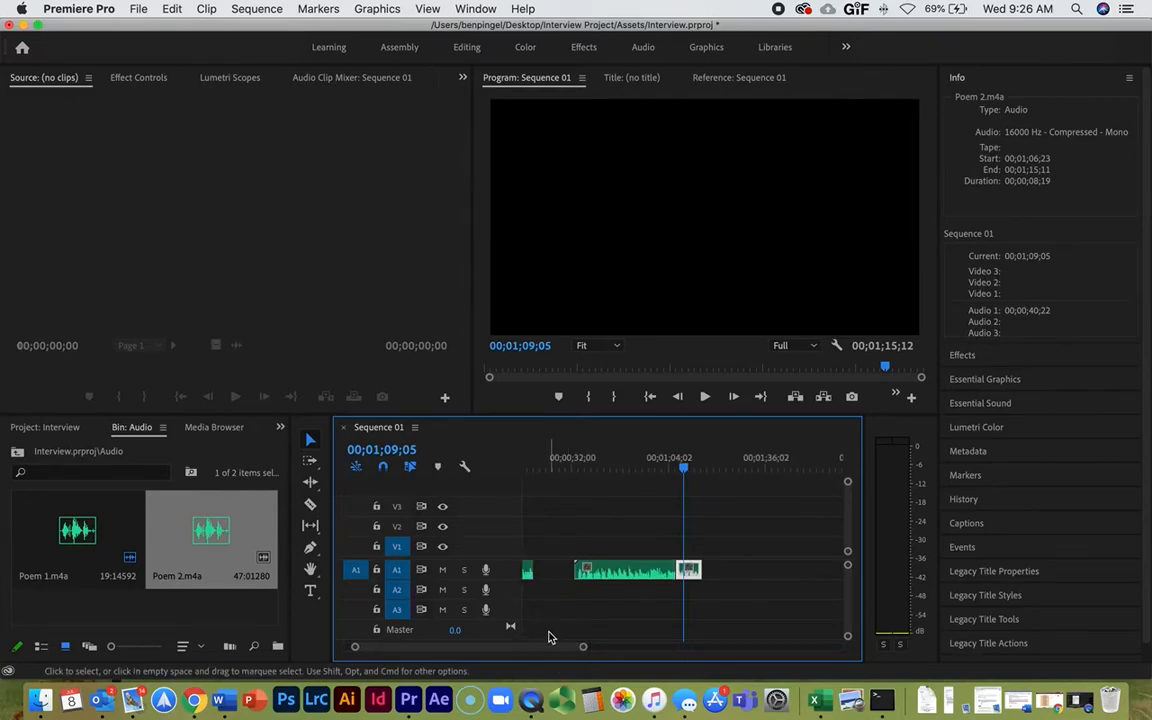
scroll(549, 637, "left", 2)
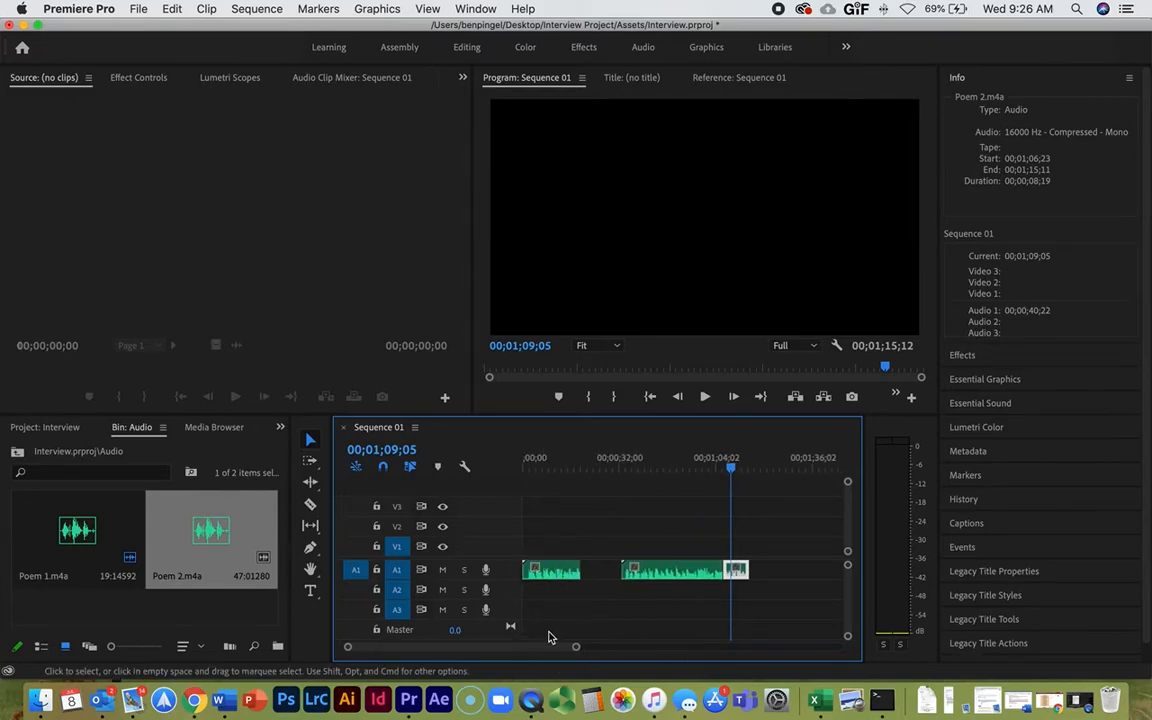
left_click(557, 577)
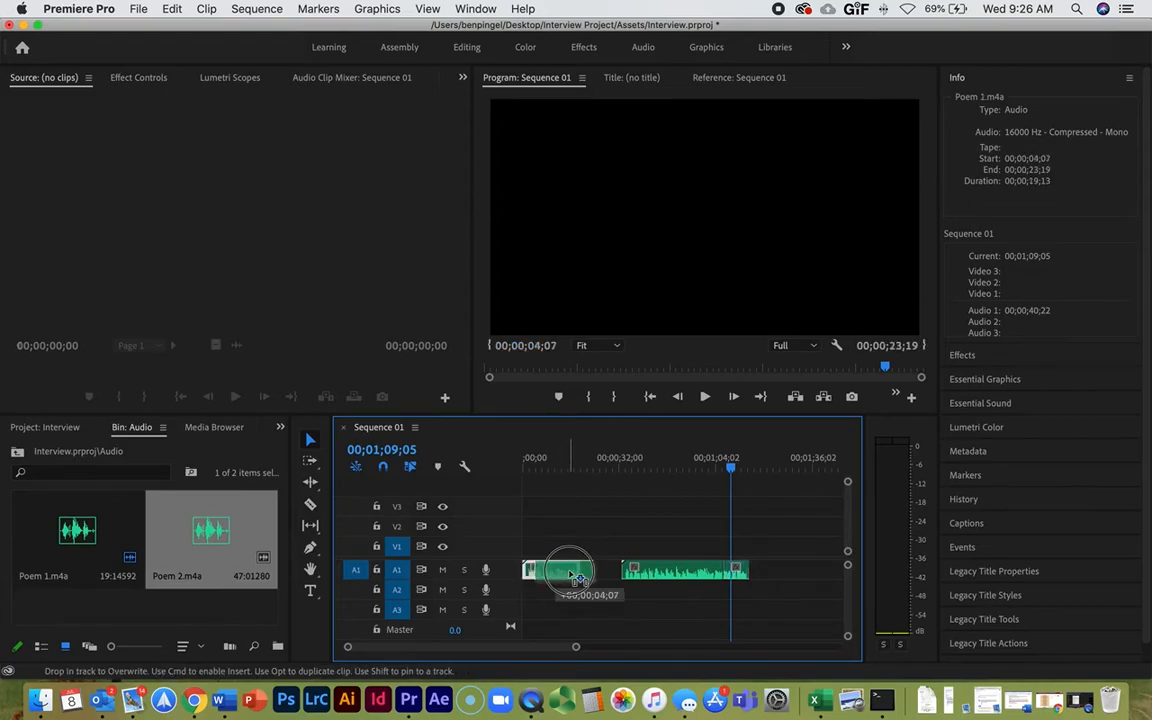
left_click_drag(676, 571, 647, 580)
left_click_drag(736, 571, 704, 580)
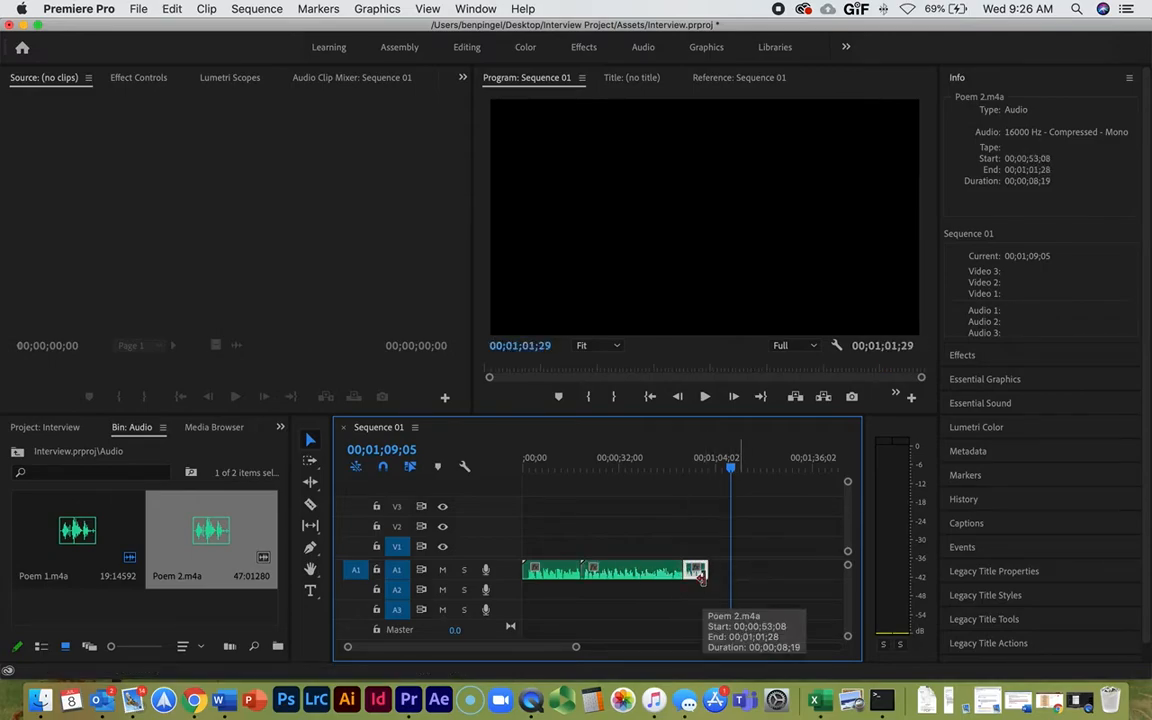
- Select all three audio clips on track A1 and open the project's Video bin
left_click(715, 600)
left_click_drag(722, 600, 556, 577)
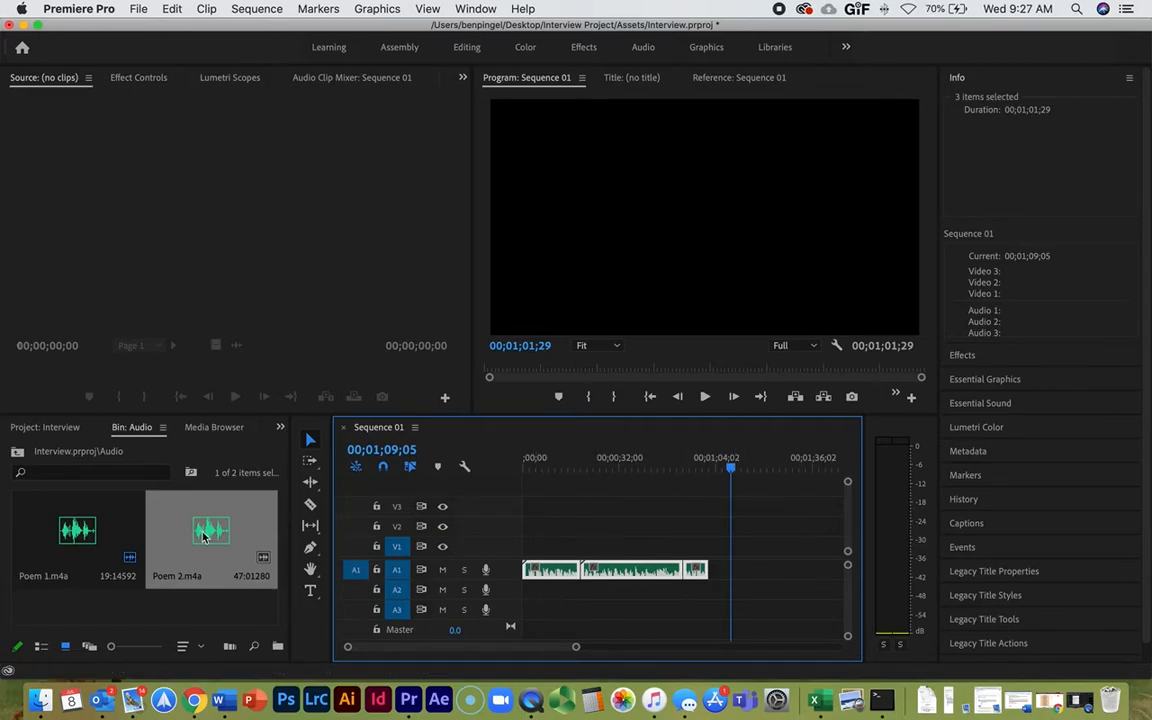
left_click(74, 428)
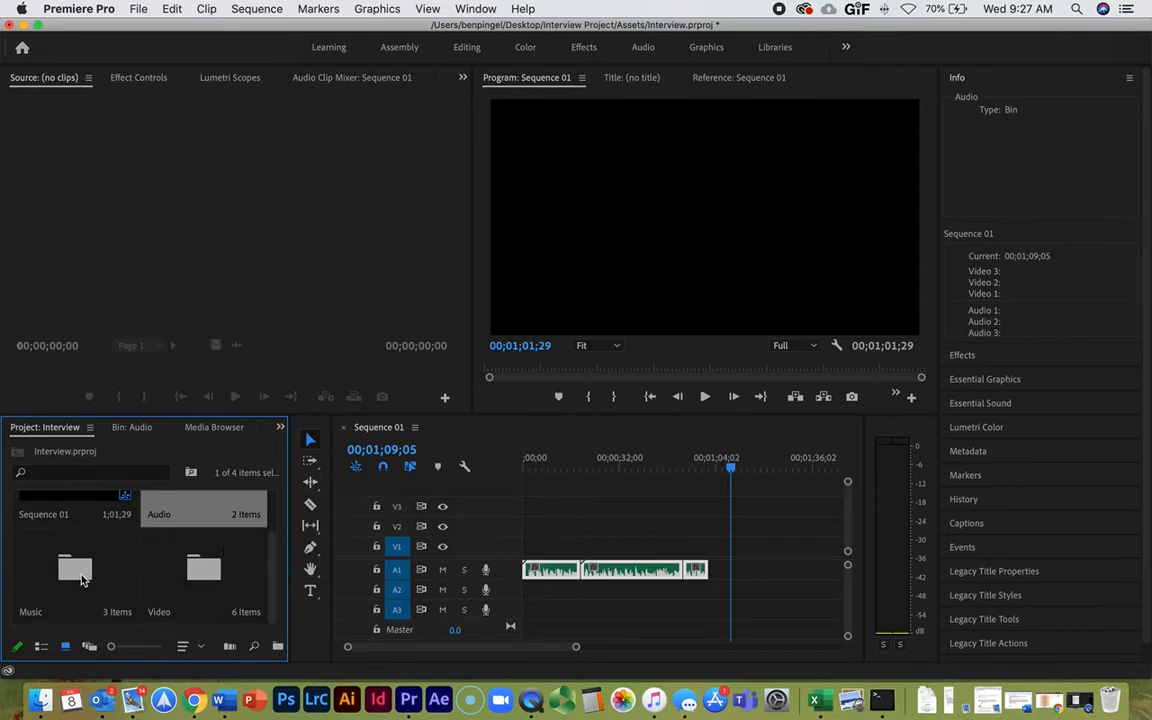
double_click(205, 565)
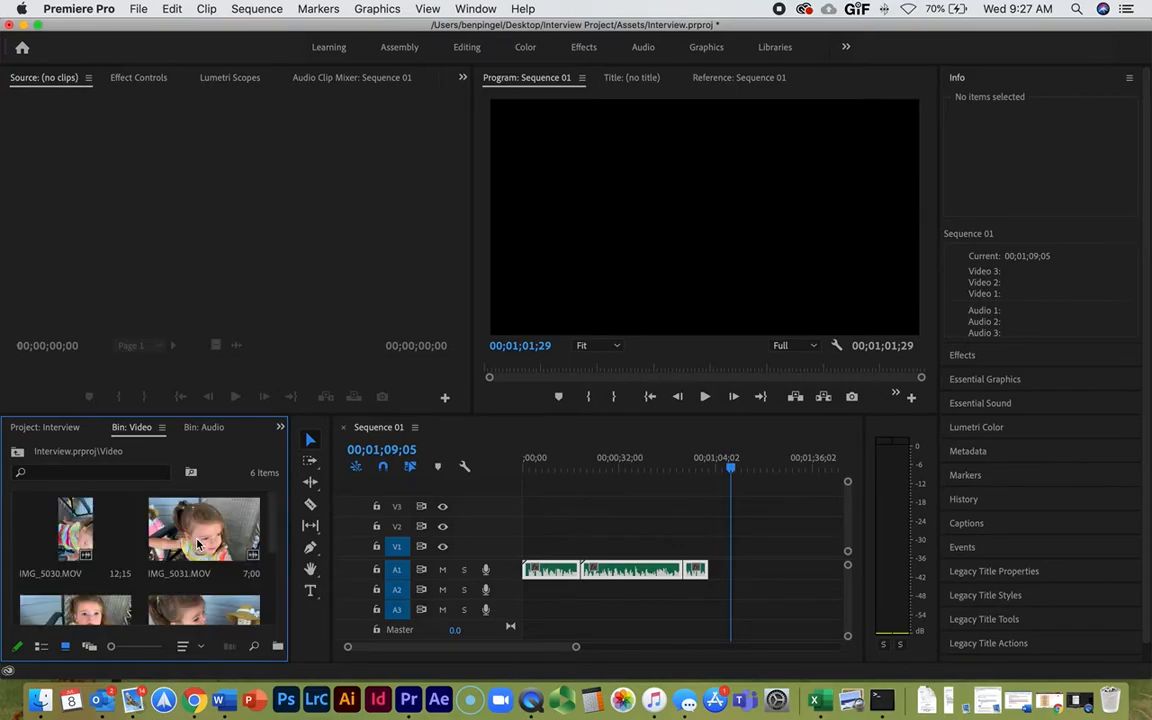
- Open IMG_5031.MOV for source viewing, find where the girl faces the camera, and mark the In point at 00;00;02;04
double_click(198, 544)
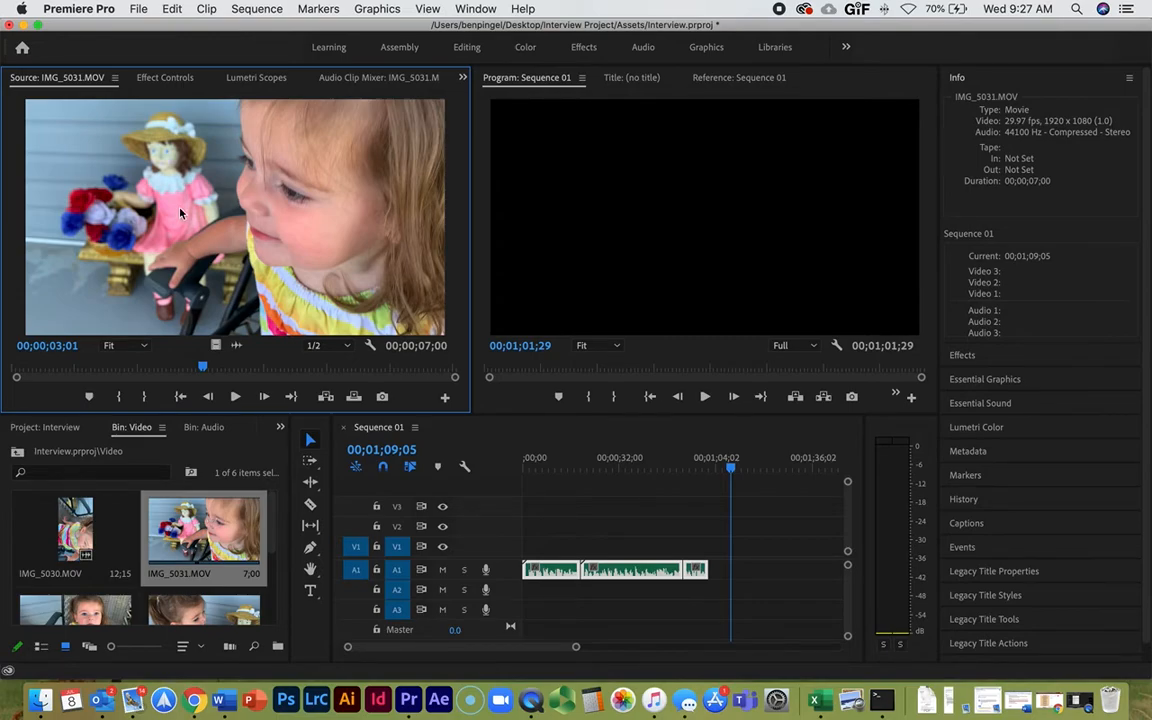
left_click(138, 368)
left_click_drag(139, 369, 60, 372)
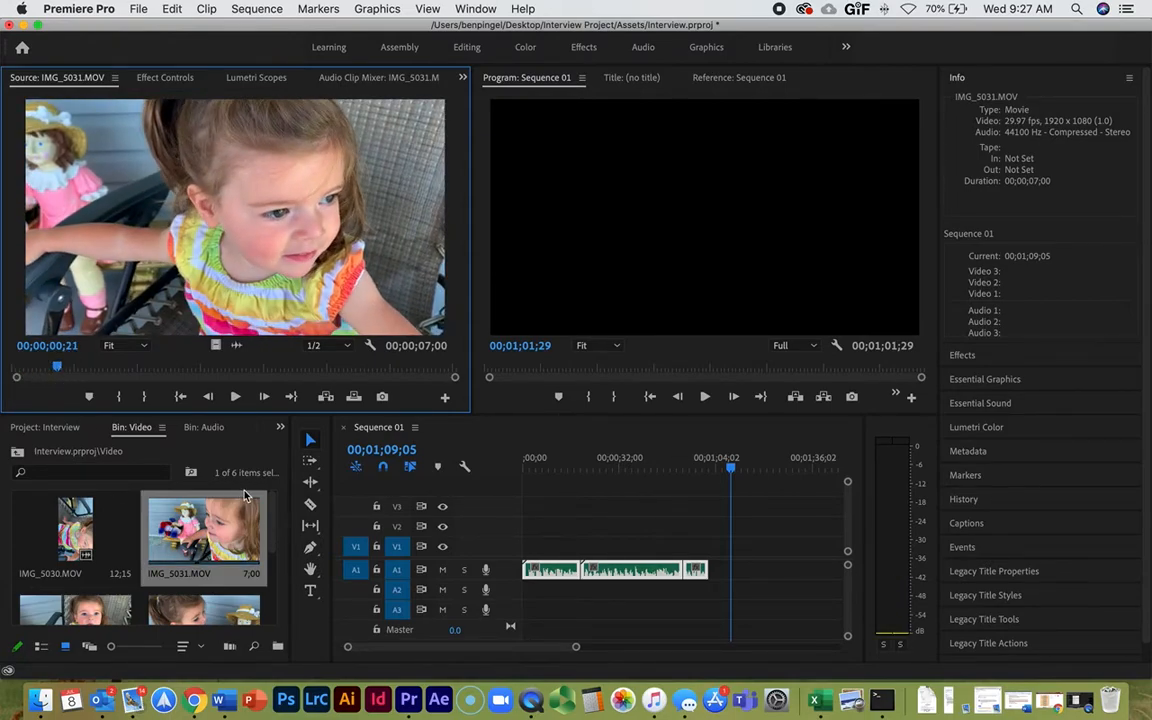
mouse_move(160, 368)
left_mouse_down()
mouse_move(208, 369)
mouse_move(145, 369)
left_mouse_up()
key("space")
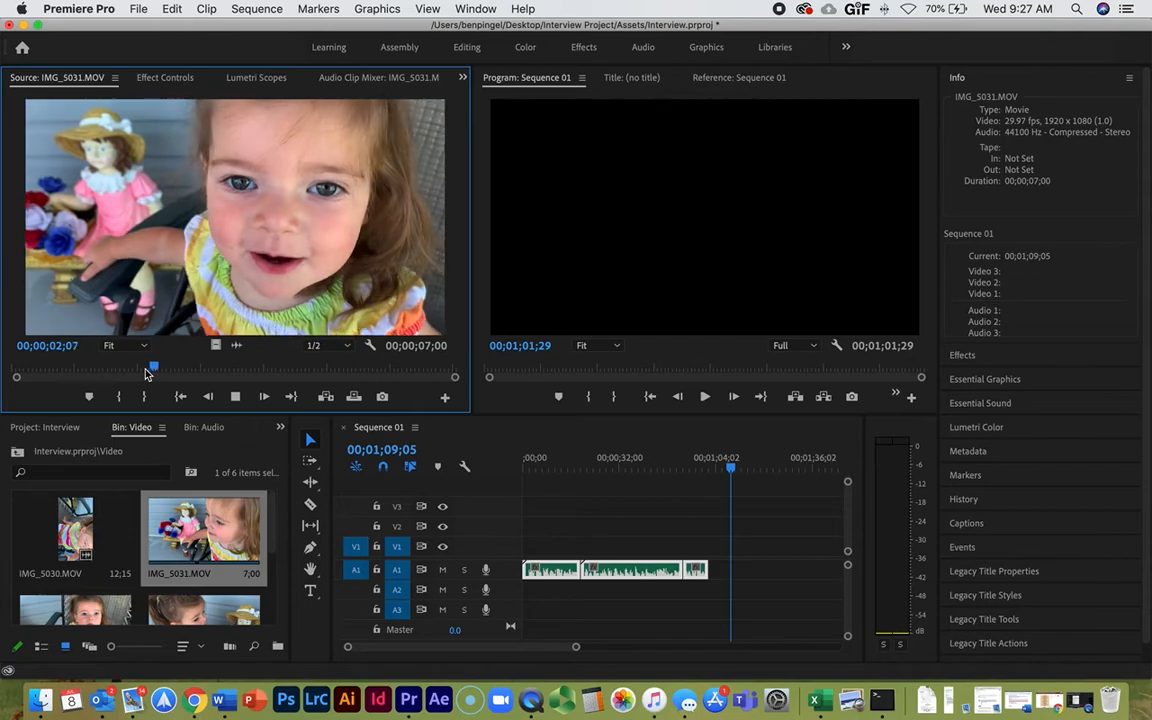
left_click(145, 370)
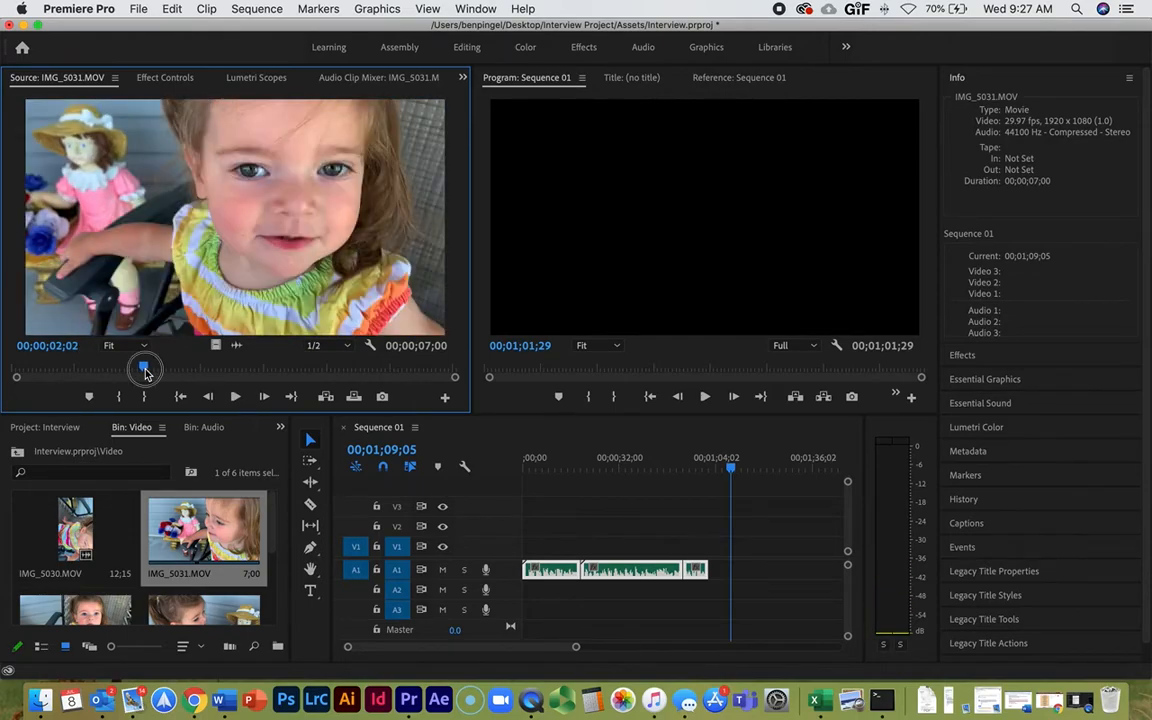
left_click_drag(145, 370, 150, 370)
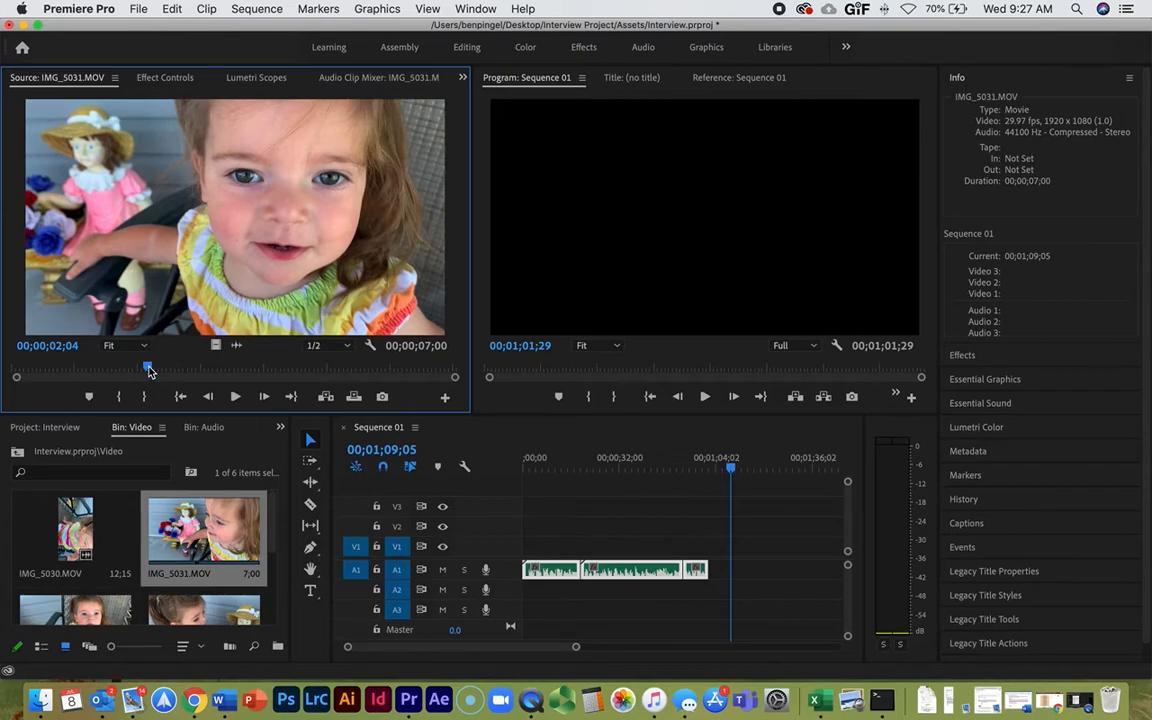
key("i")
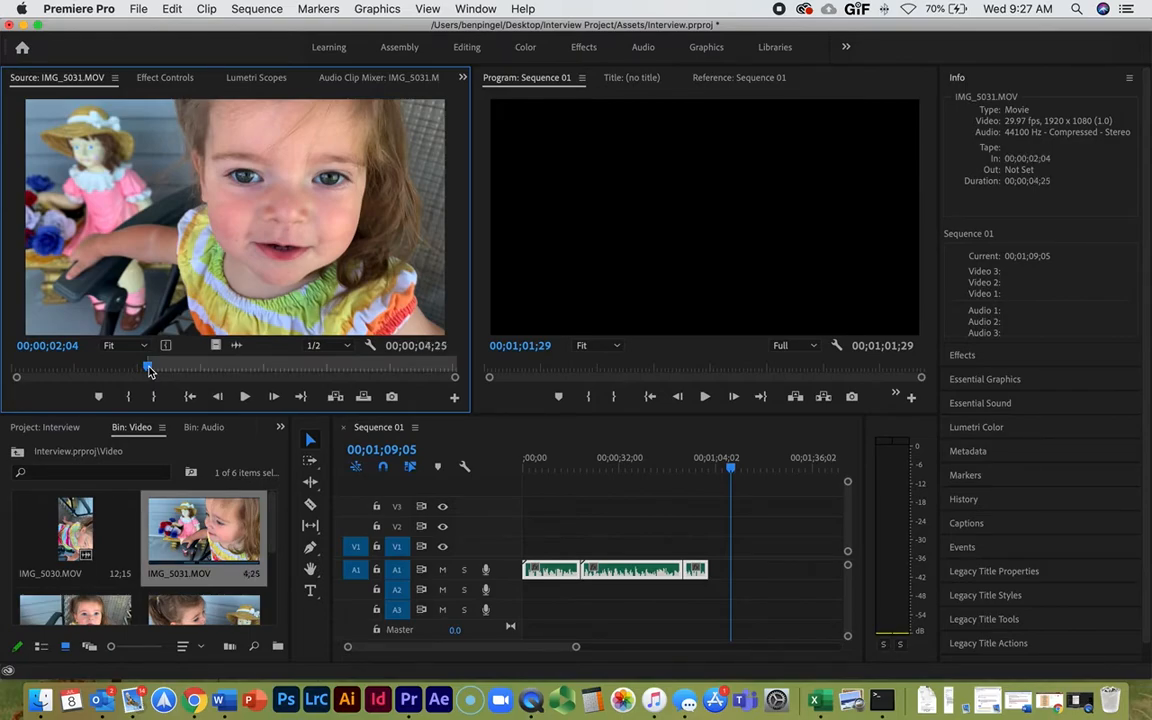
- Play IMG_5031.MOV from the In point and mark its Out point at 00;00;04;01
key("space")
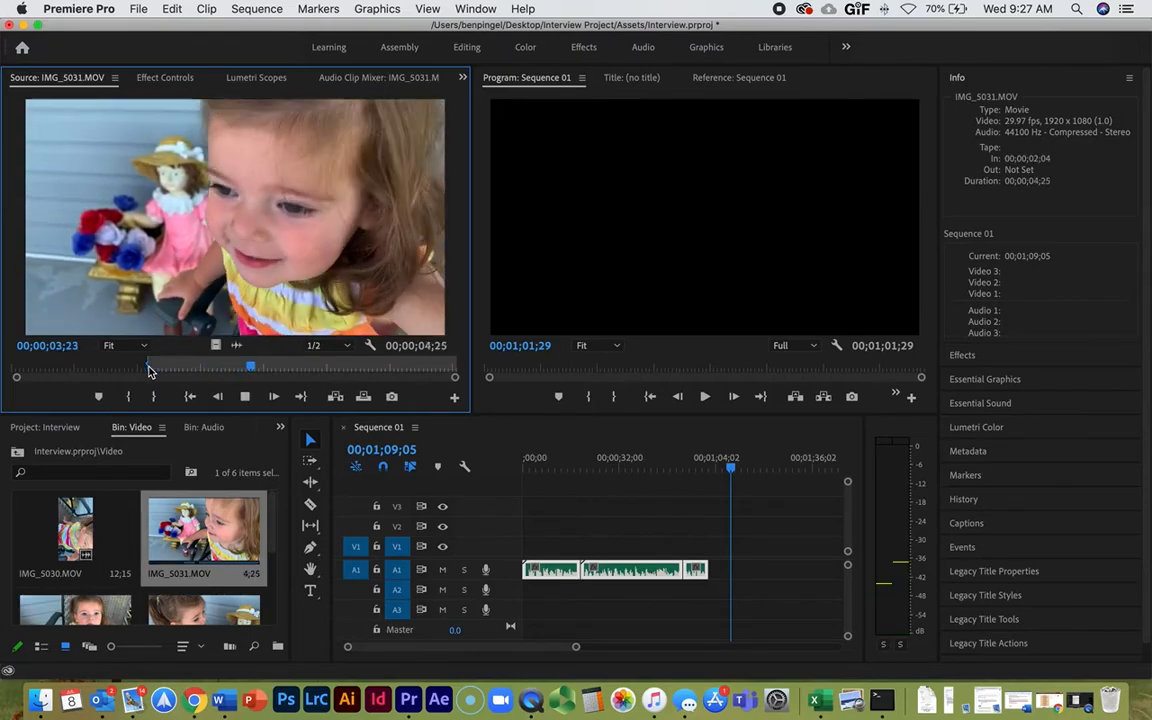
key("space")
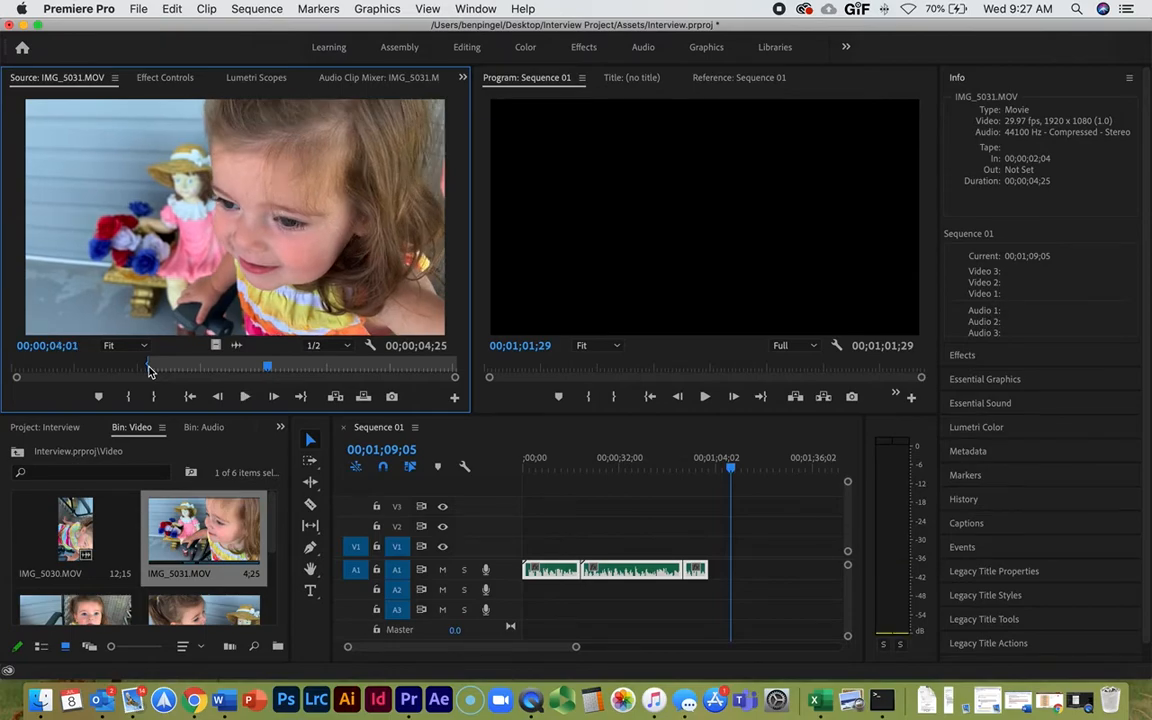
key("o")
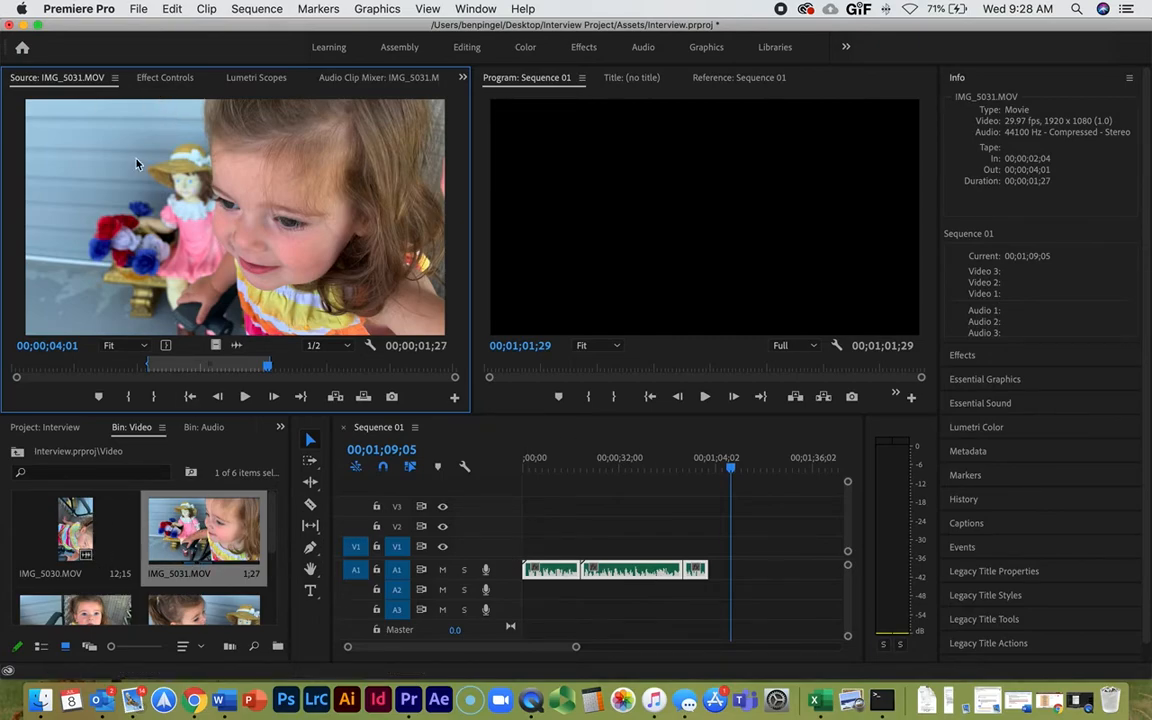
- Place the marked IMG_5031.MOV excerpt on tracks V2 and A2 at about 00;00;35;29 and play the sequence through it
left_click_drag(232, 218, 640, 598)
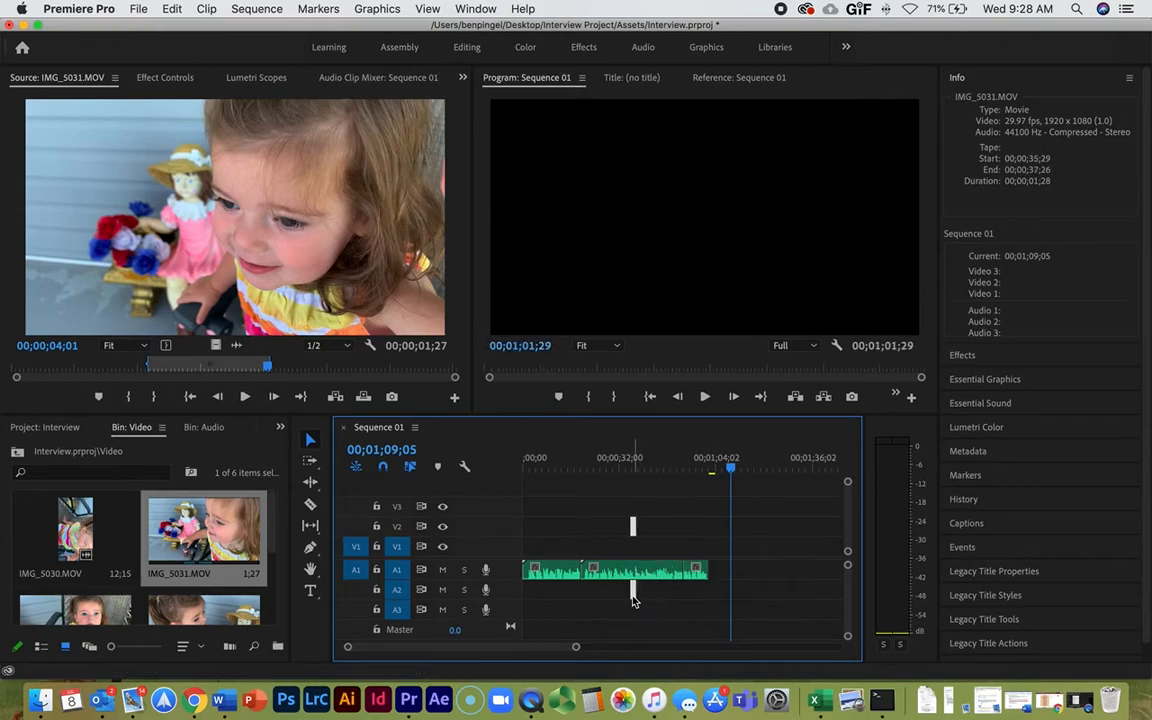
left_click(604, 468)
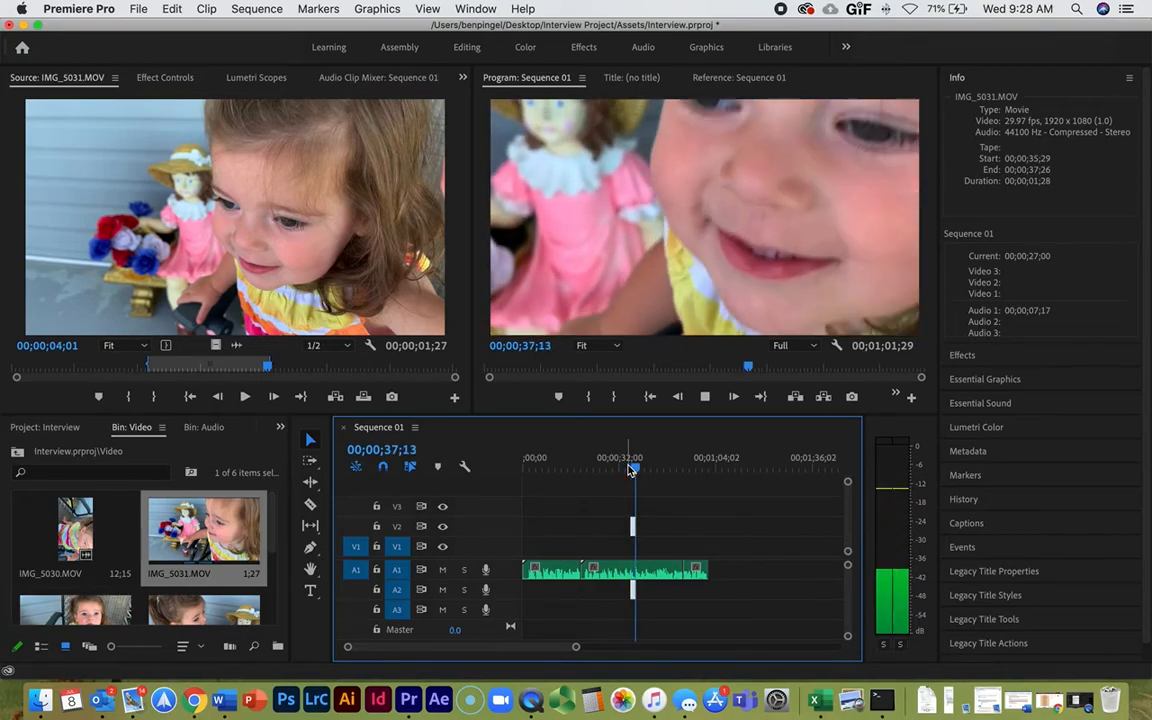
key("space")
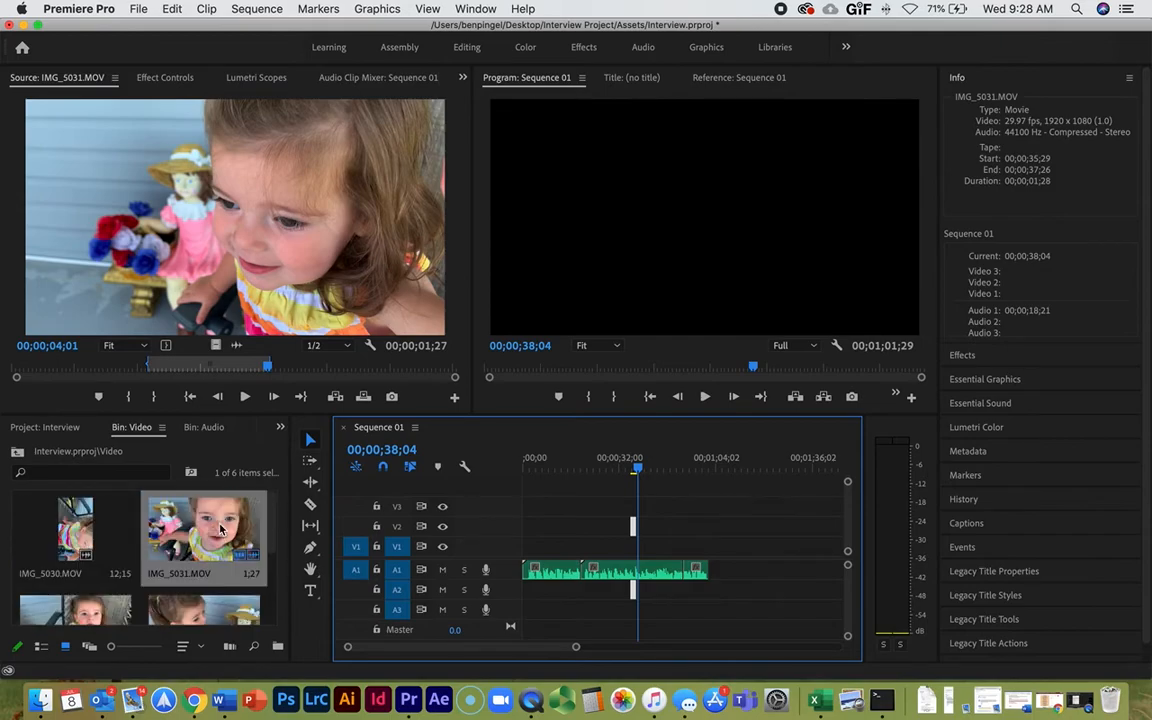
- Mark a second excerpt of IMG_5031.MOV with the In point at 00;00;04;15 and the Out point at 00;00;04;25
scroll(222, 530, "down", 2)
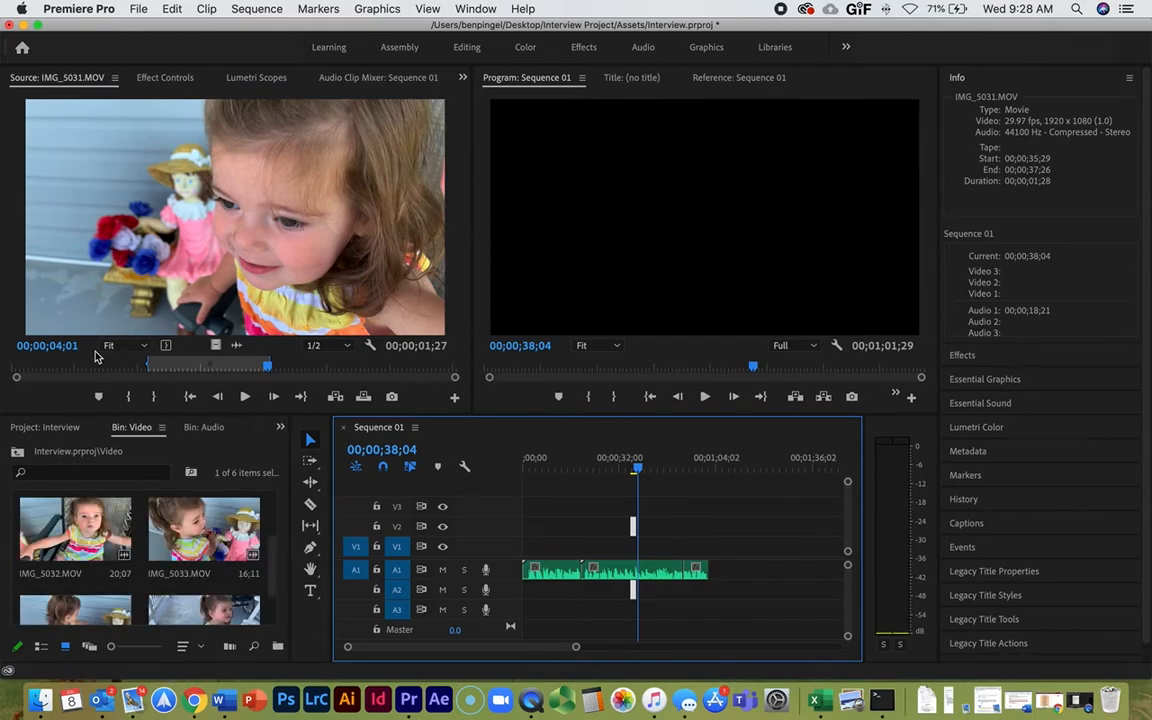
left_click_drag(54, 366, 321, 370)
key("i")
key("o")
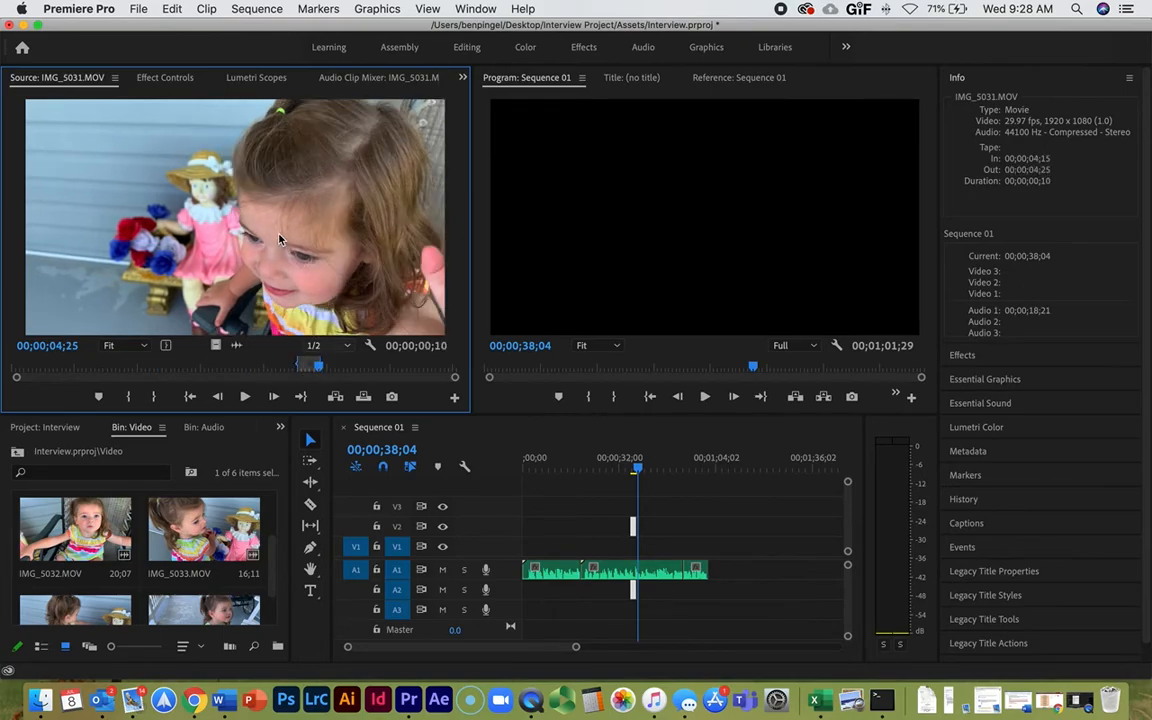